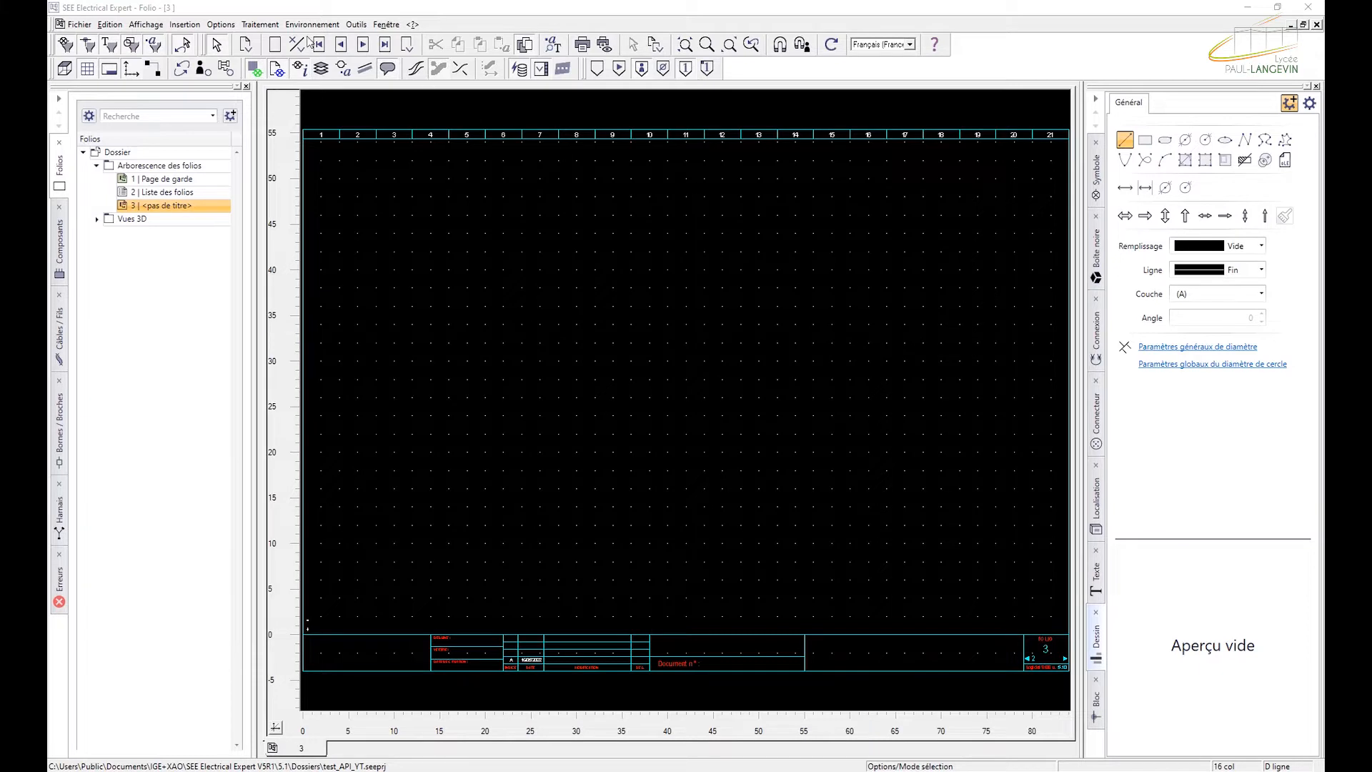
Step: Open the PLC I/O assistant (Assistant pour E/S automates) and select API1 in the PLC configuration
click(262, 25)
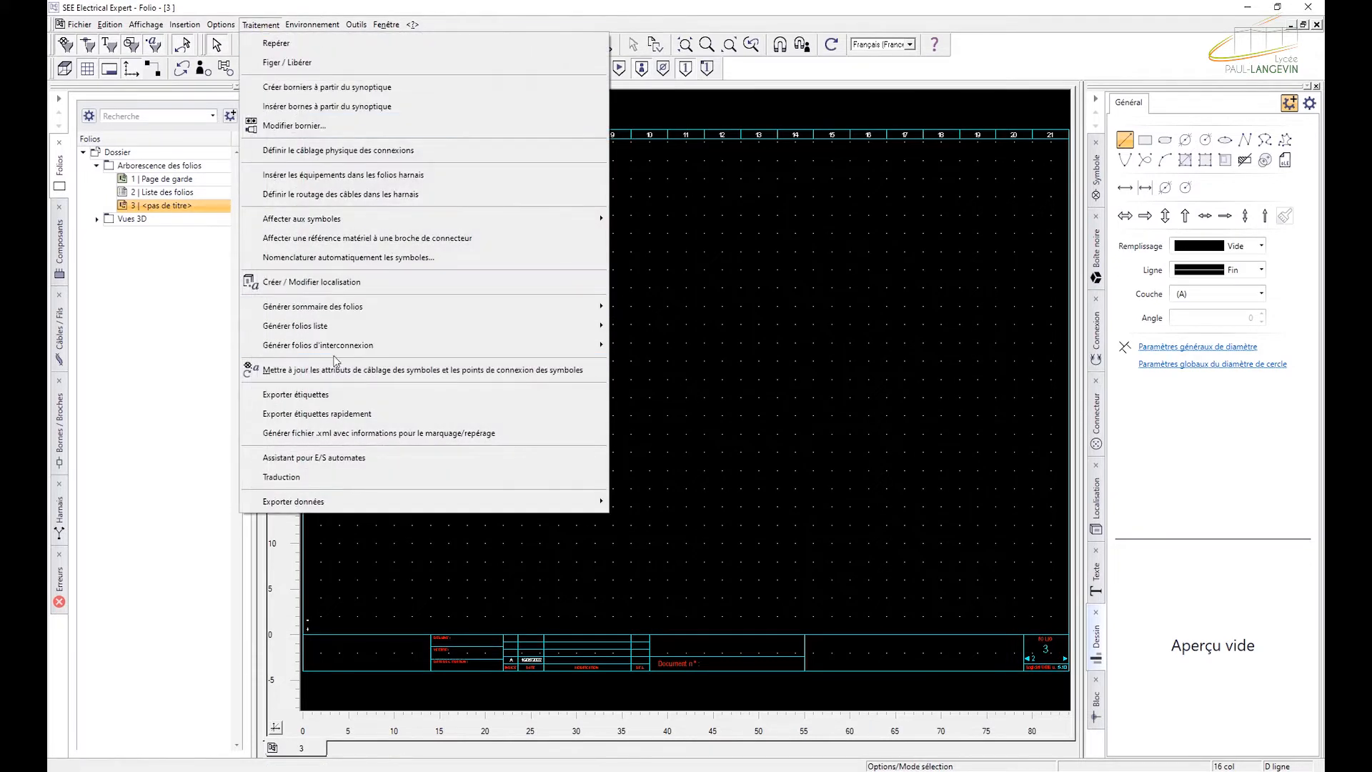
click(343, 457)
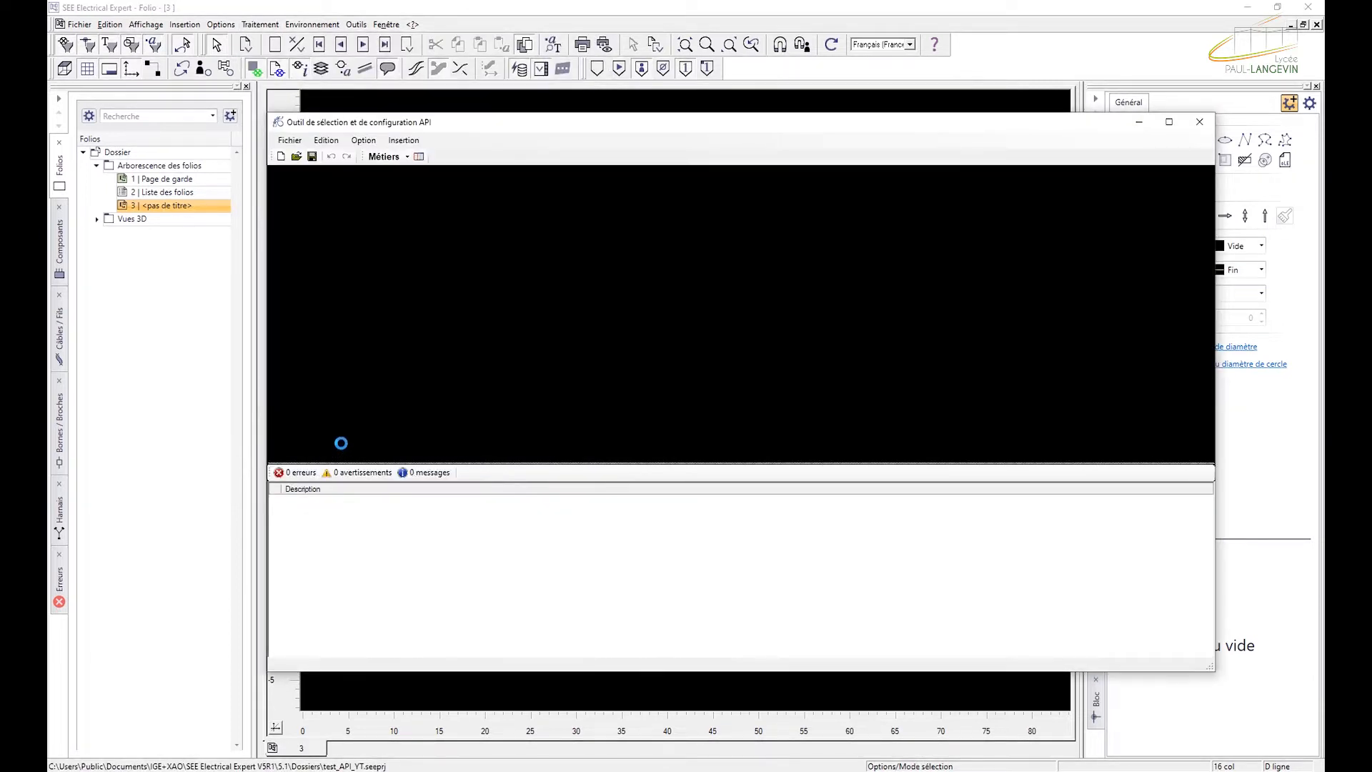
click(325, 184)
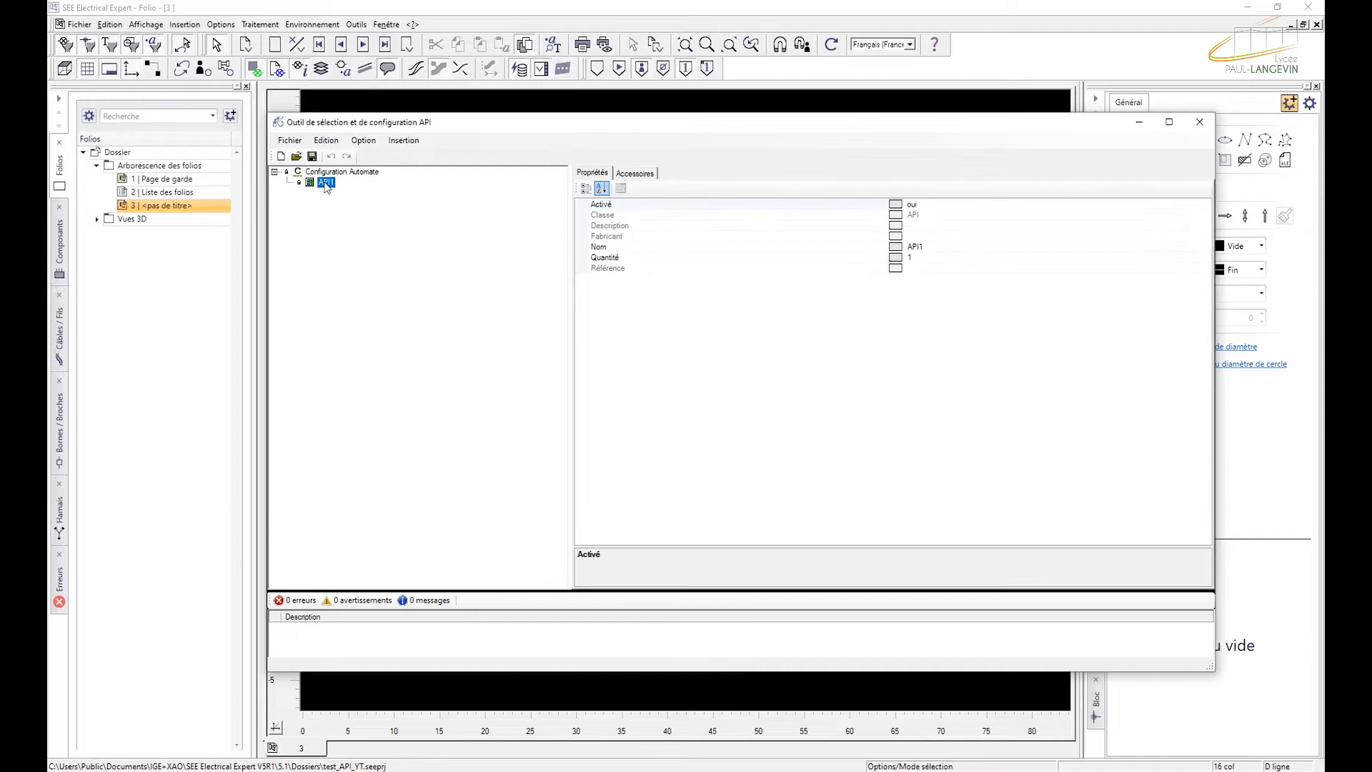
Step: Assign the hardware reference 6ES7214-1AG40-0XB0 to API1 as its main PLC equipment
right_click(326, 187)
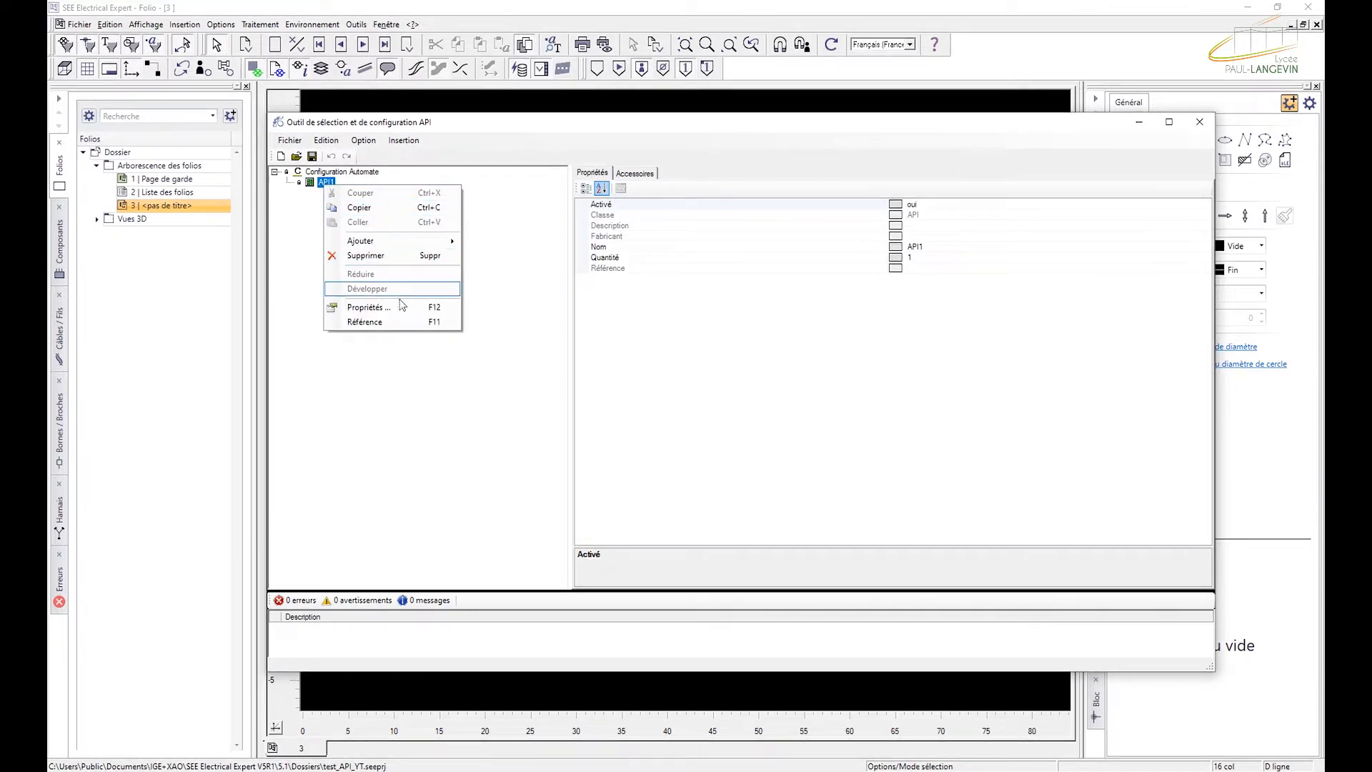
click(405, 328)
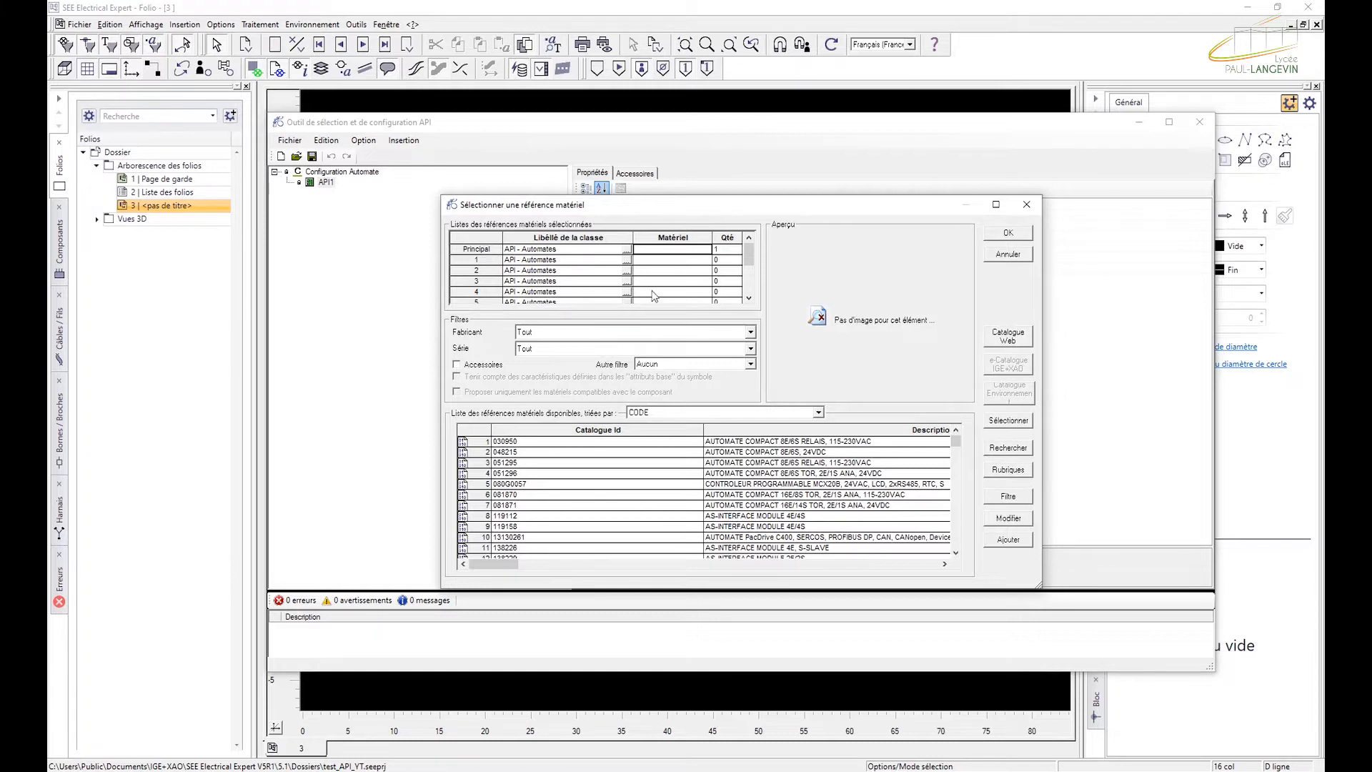
click(657, 253)
right_click(655, 250)
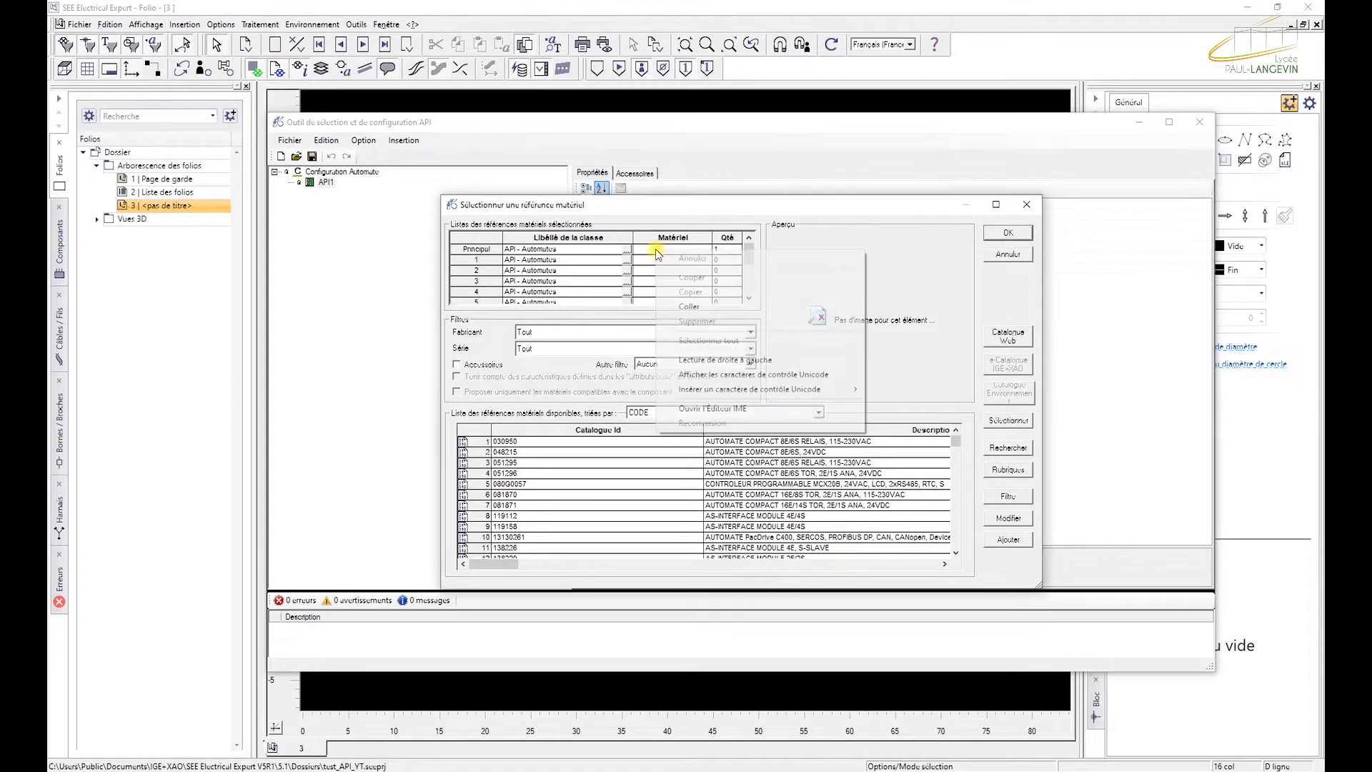
click(690, 307)
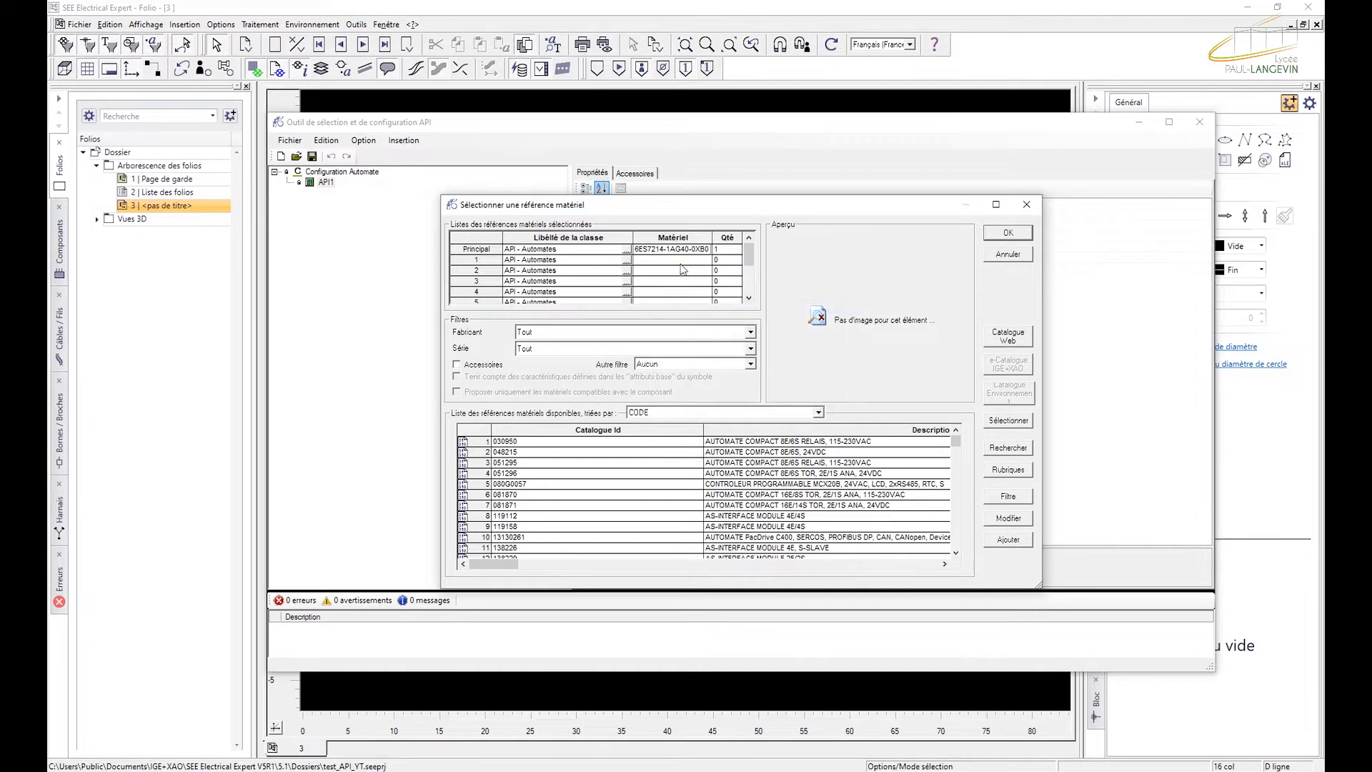
click(678, 260)
click(675, 250)
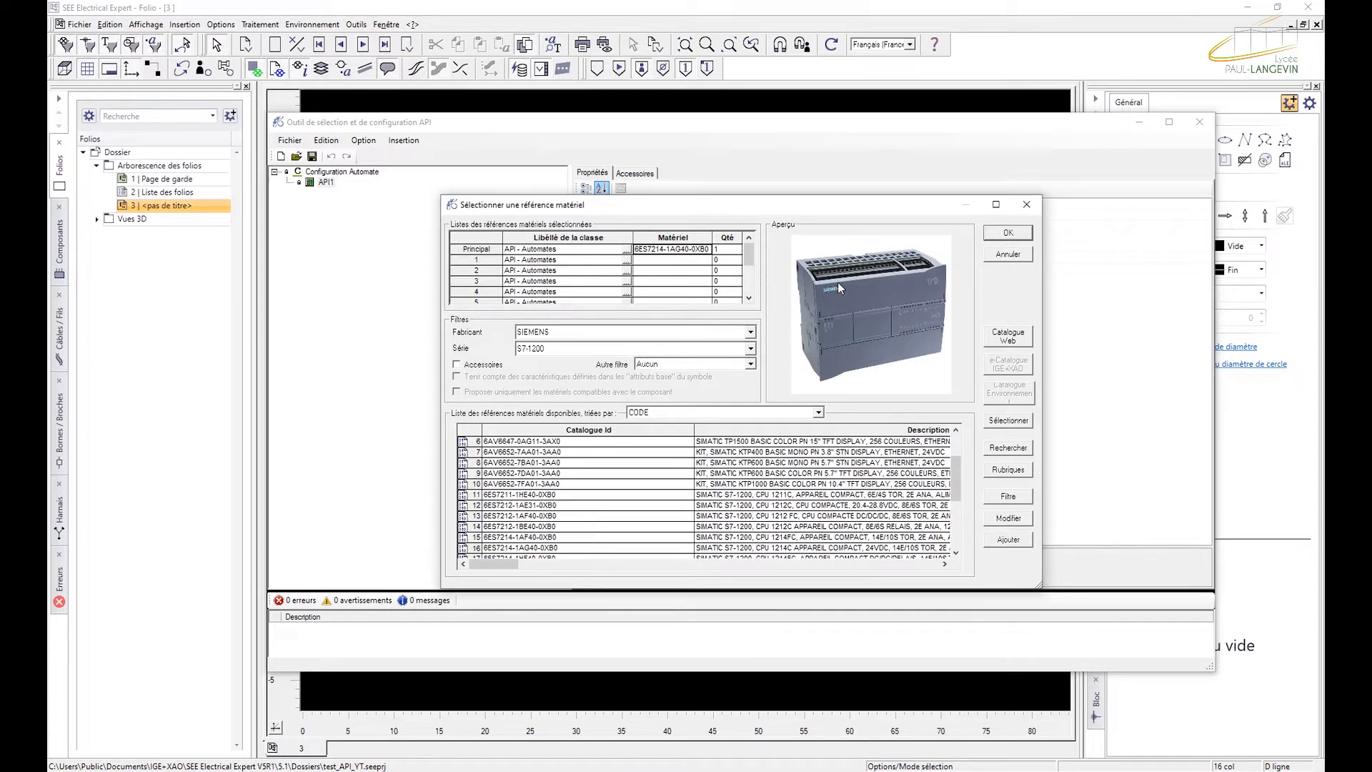
click(1008, 233)
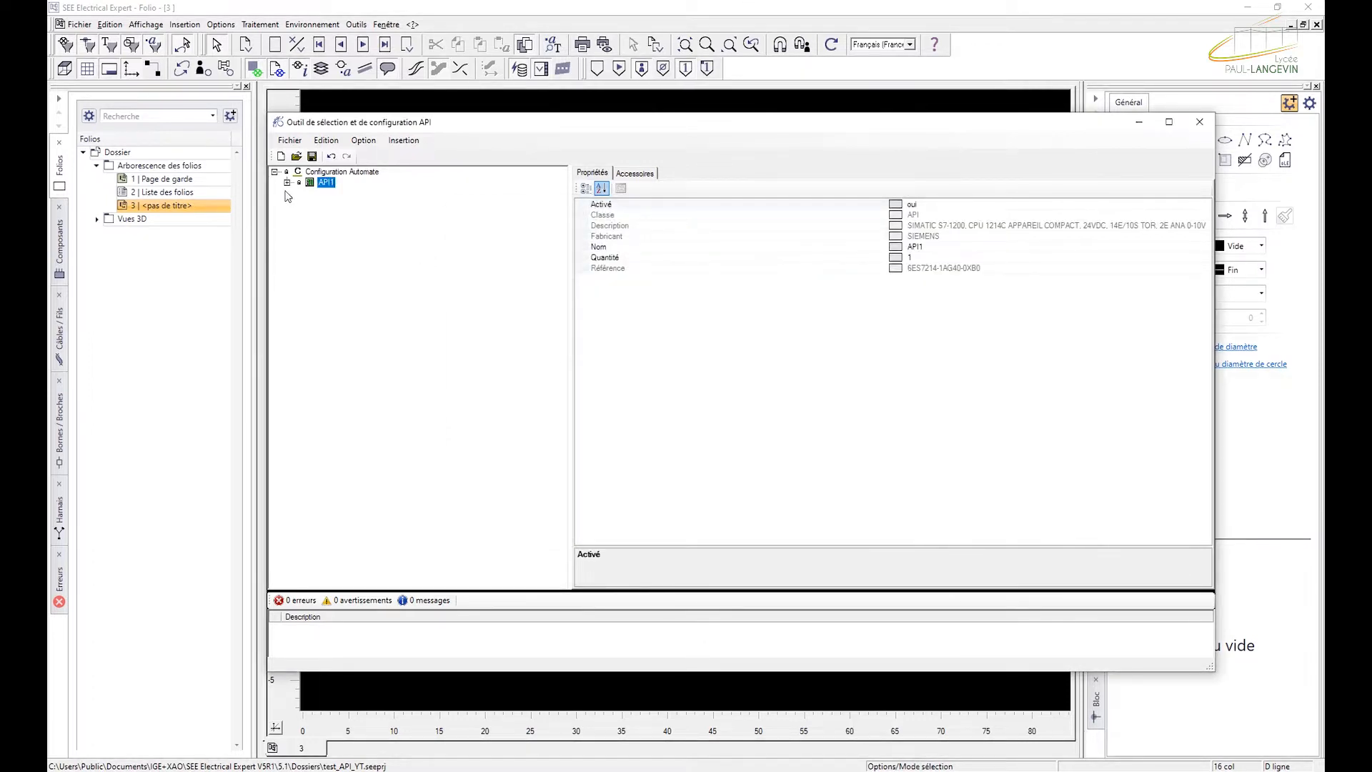
Step: Expand API1 and its rack down to the input and output channels of the CPU 1214C module
click(286, 182)
click(300, 193)
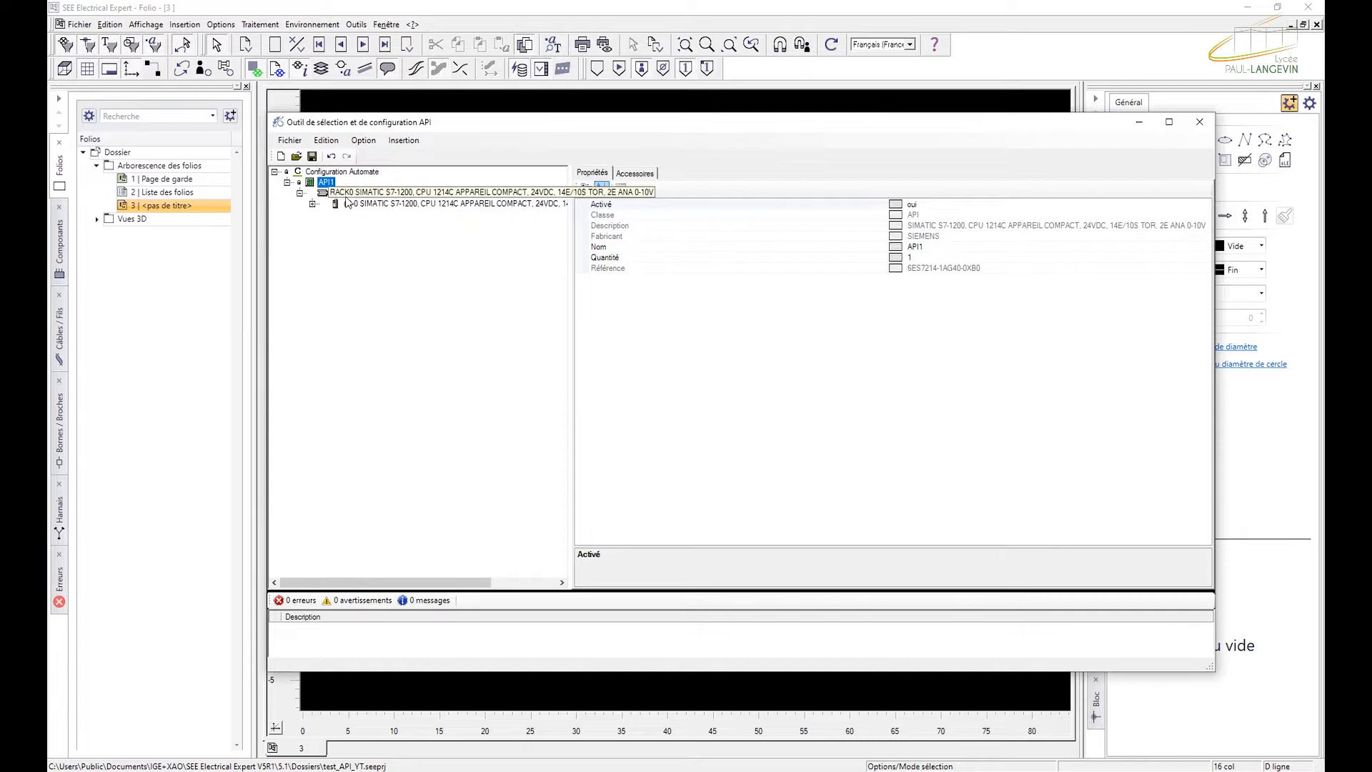
click(350, 205)
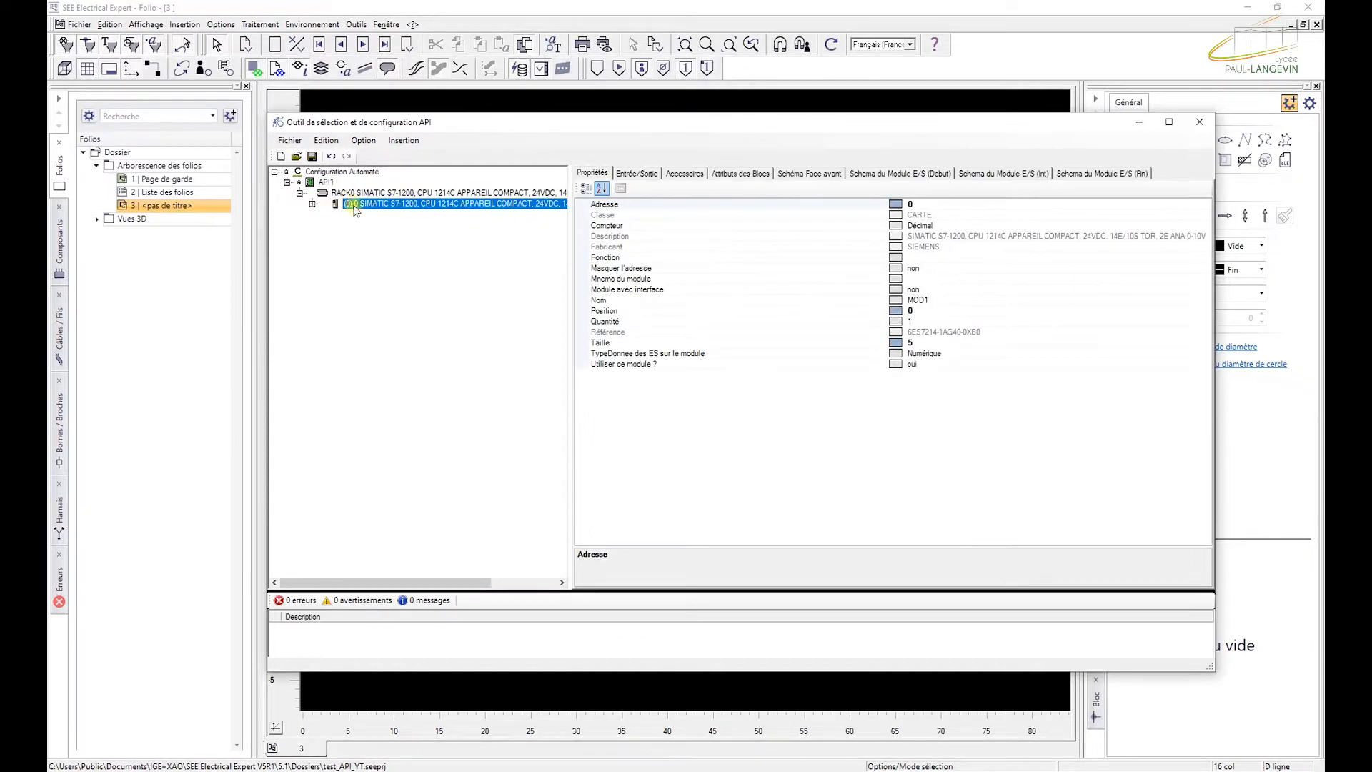
double_click(353, 205)
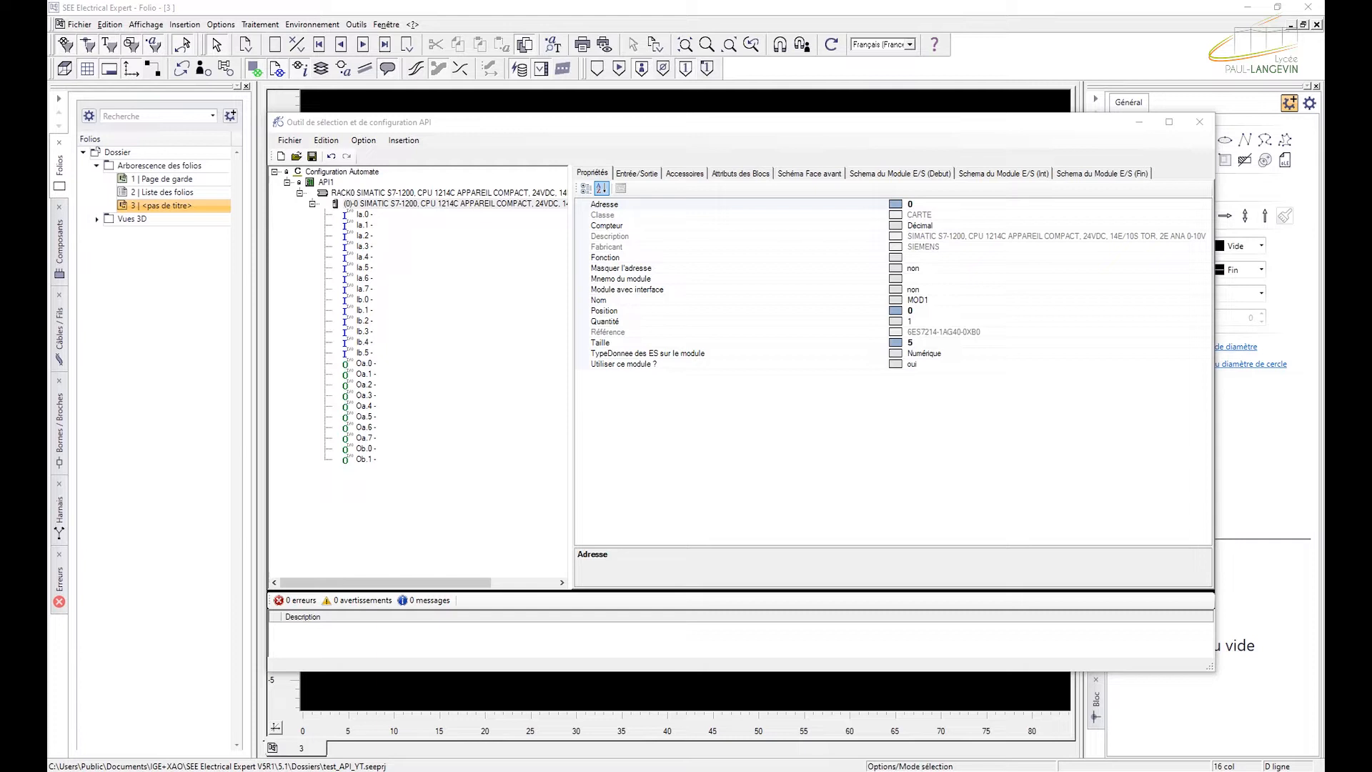
Step: Start adding a new module to RACK0 and open the catalogue selection for its hardware reference
click(378, 193)
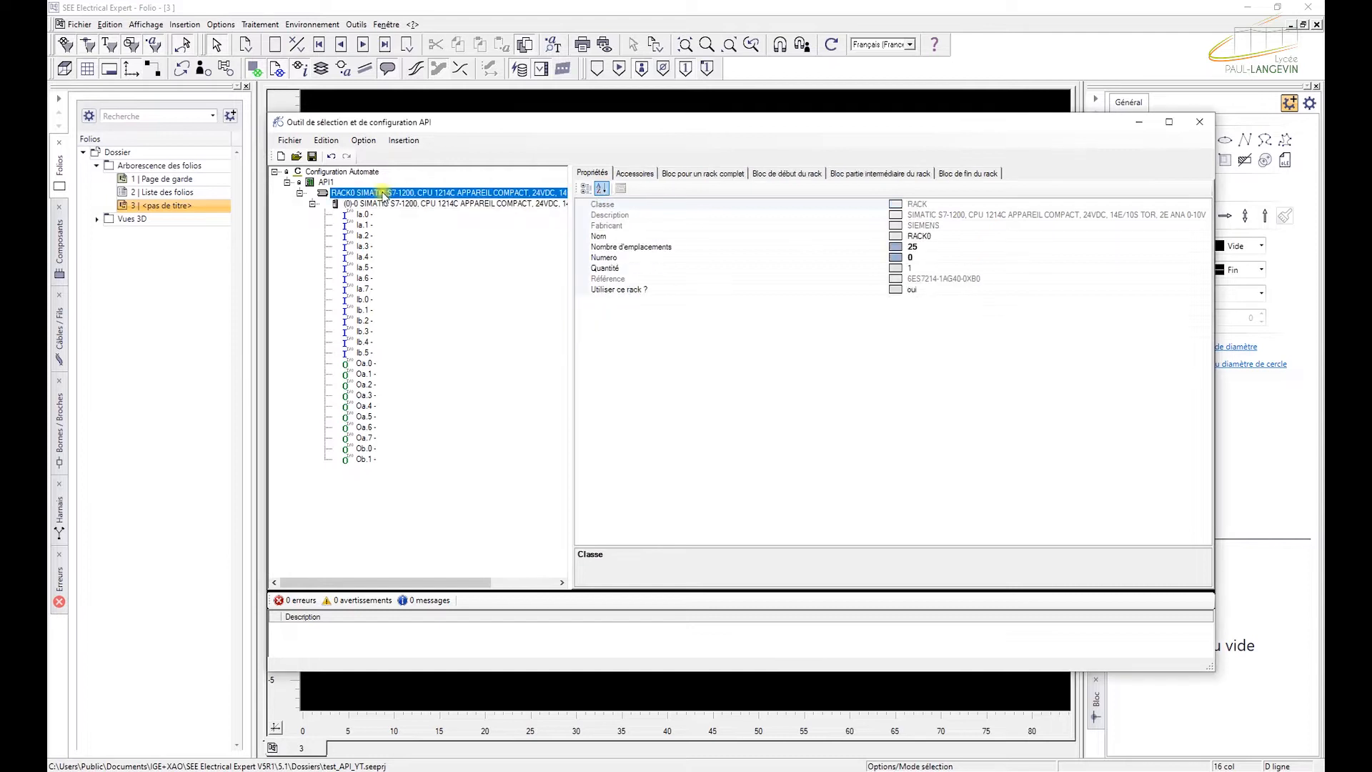
click(388, 203)
right_click(386, 203)
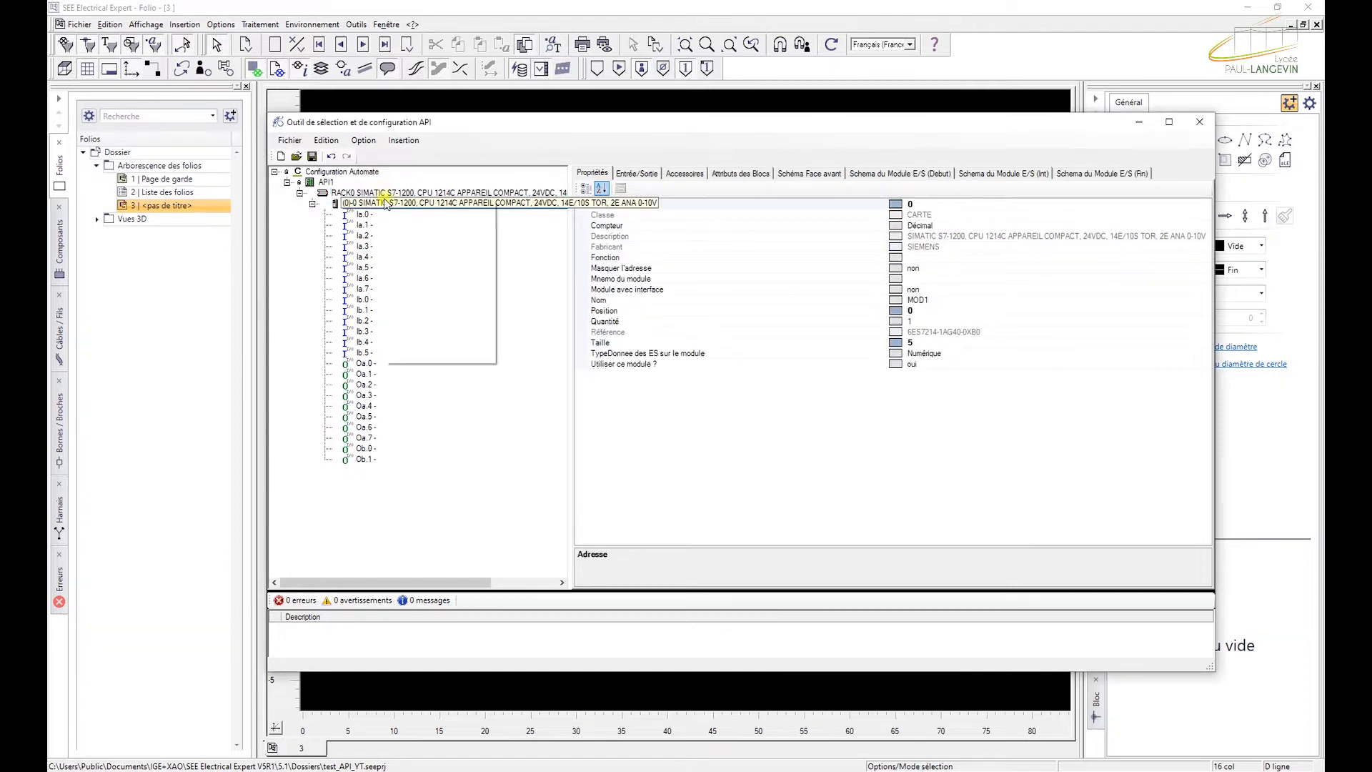
right_click(368, 205)
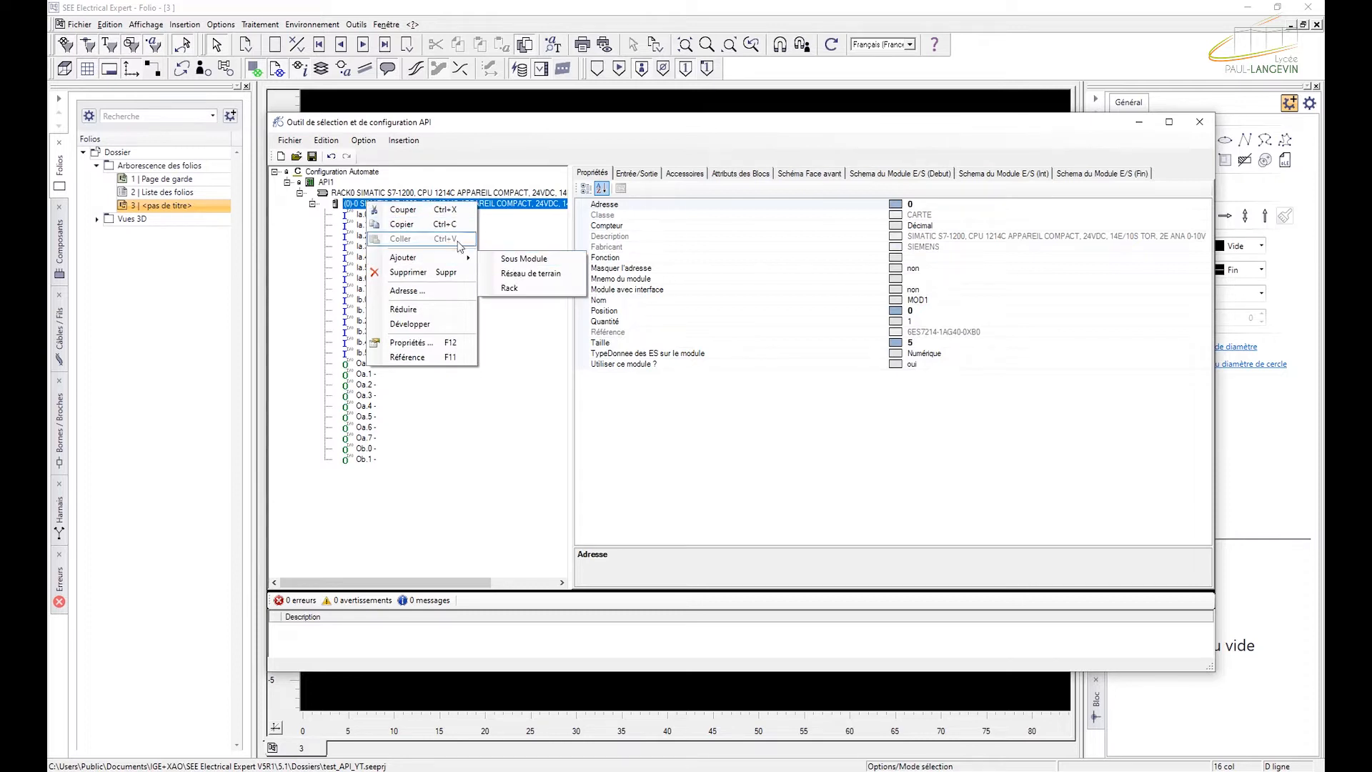
click(364, 193)
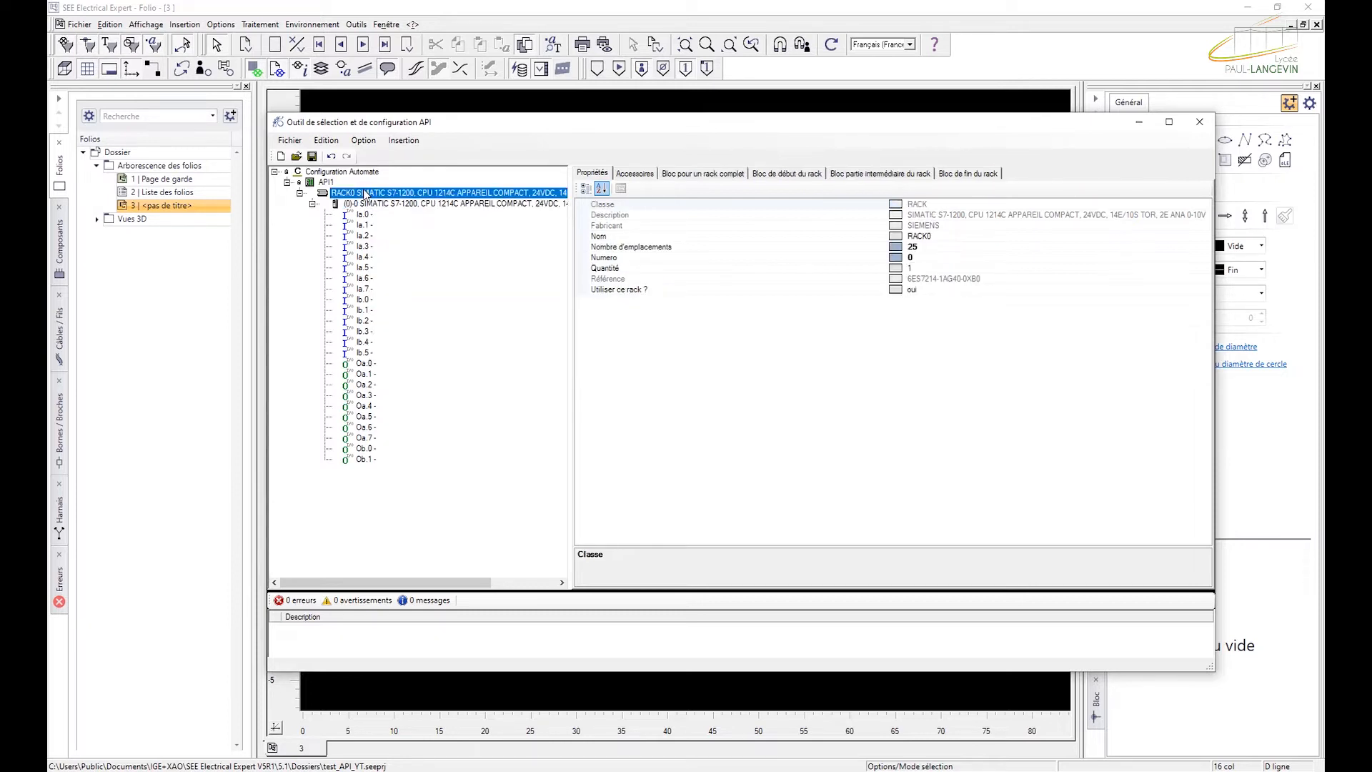
right_click(364, 193)
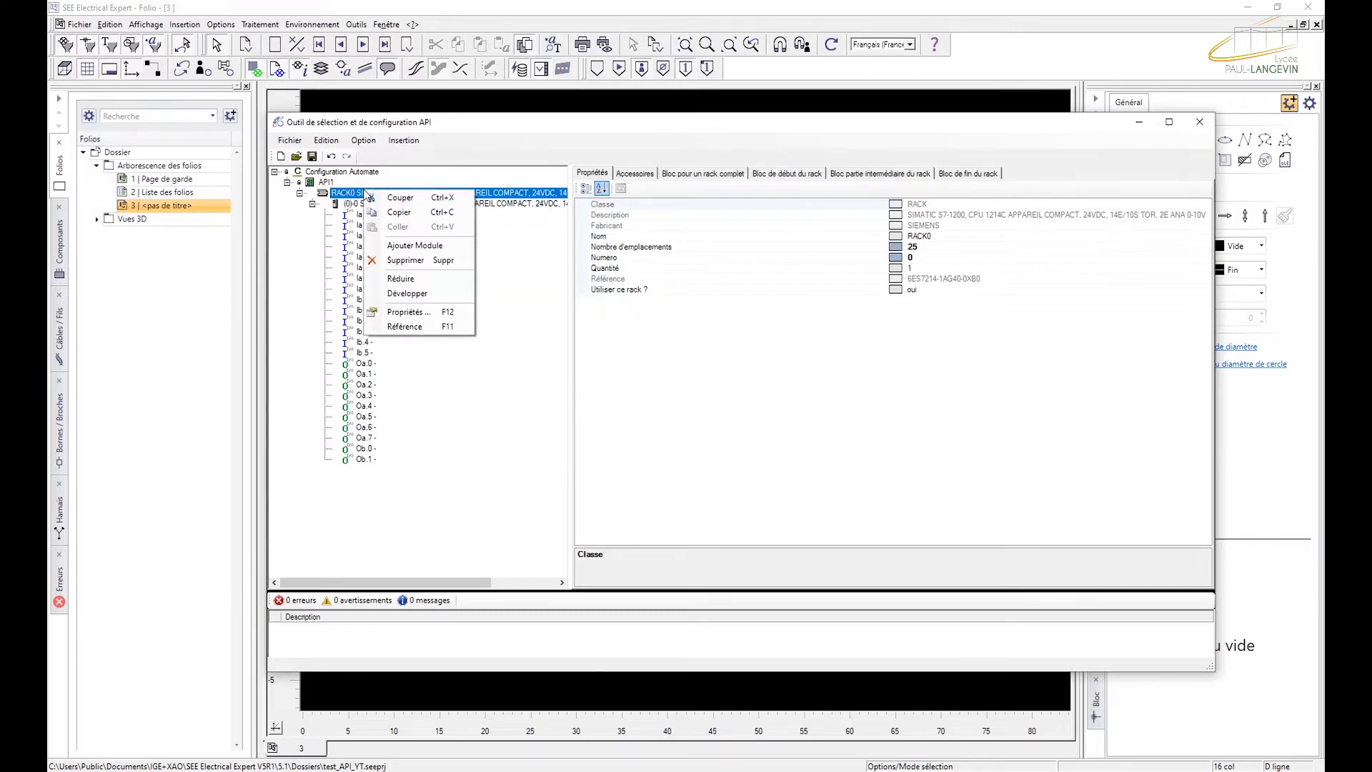
click(414, 246)
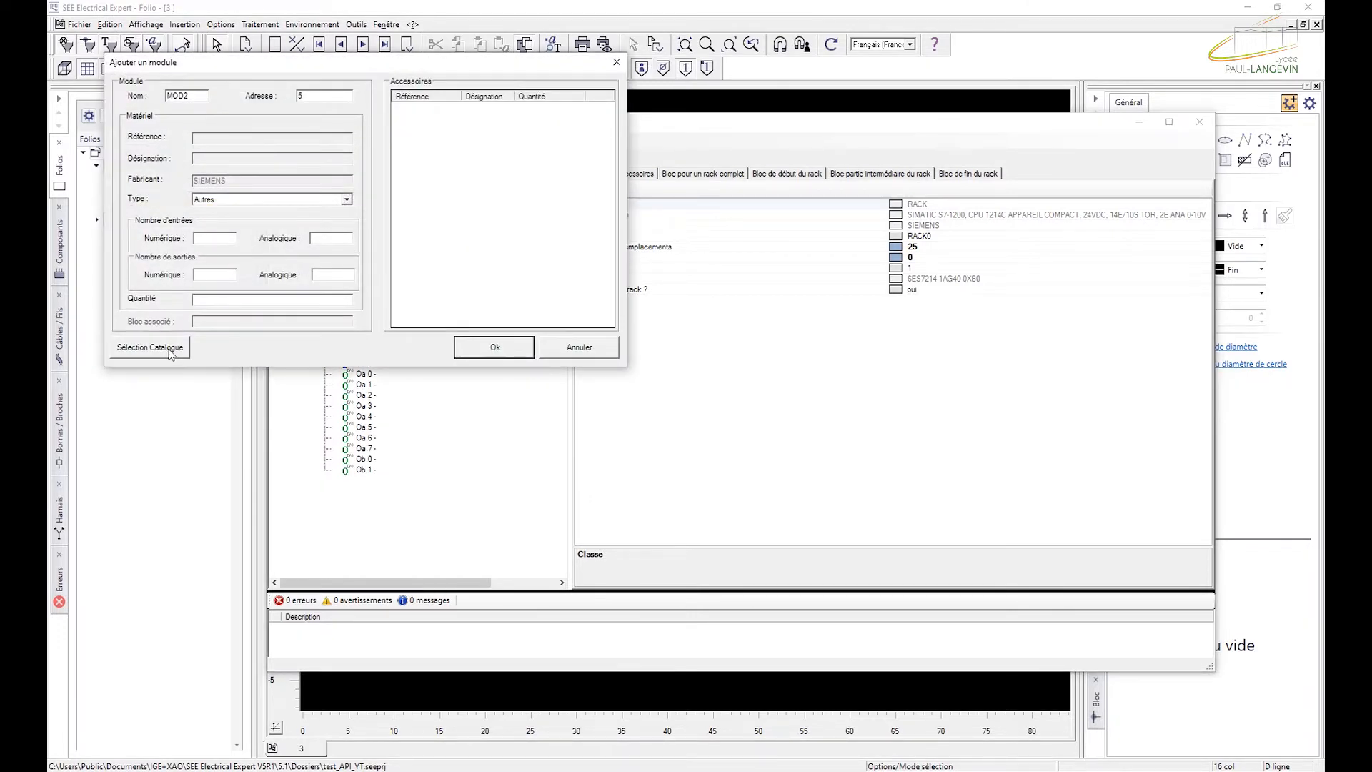
click(248, 201)
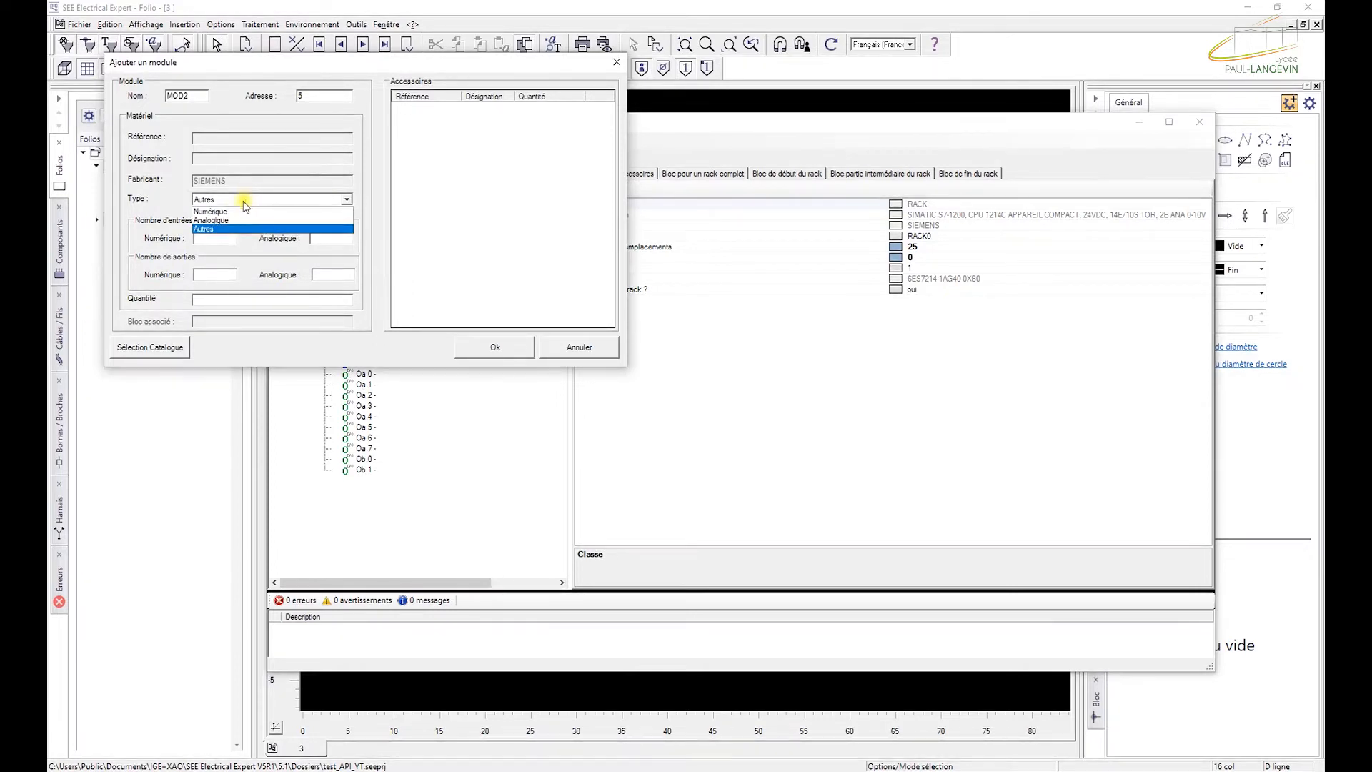
click(158, 207)
click(157, 349)
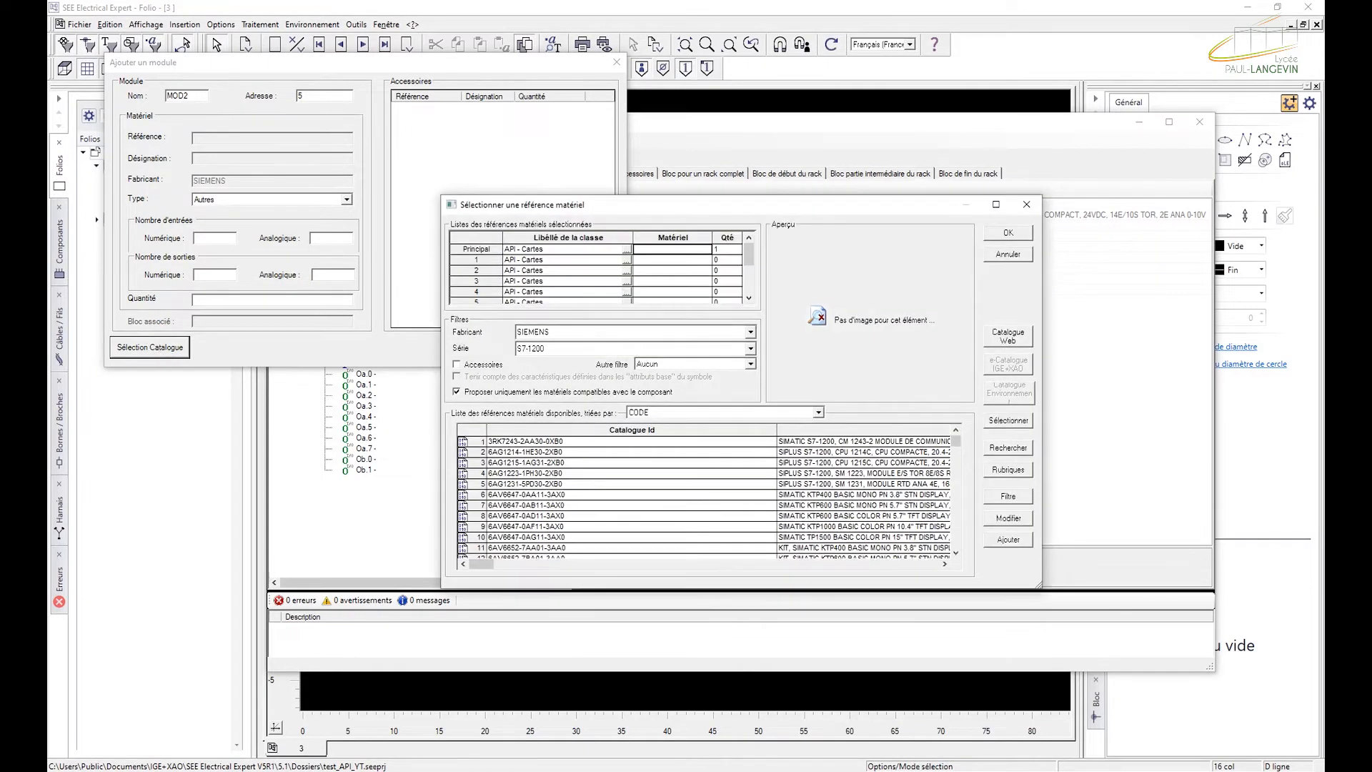
Step: Choose reference 6ES7232-4HA30-0XB0 for the new module and add it to the rack
click(667, 251)
text(6ES7232-4HA30-0XB0)
key(Return)
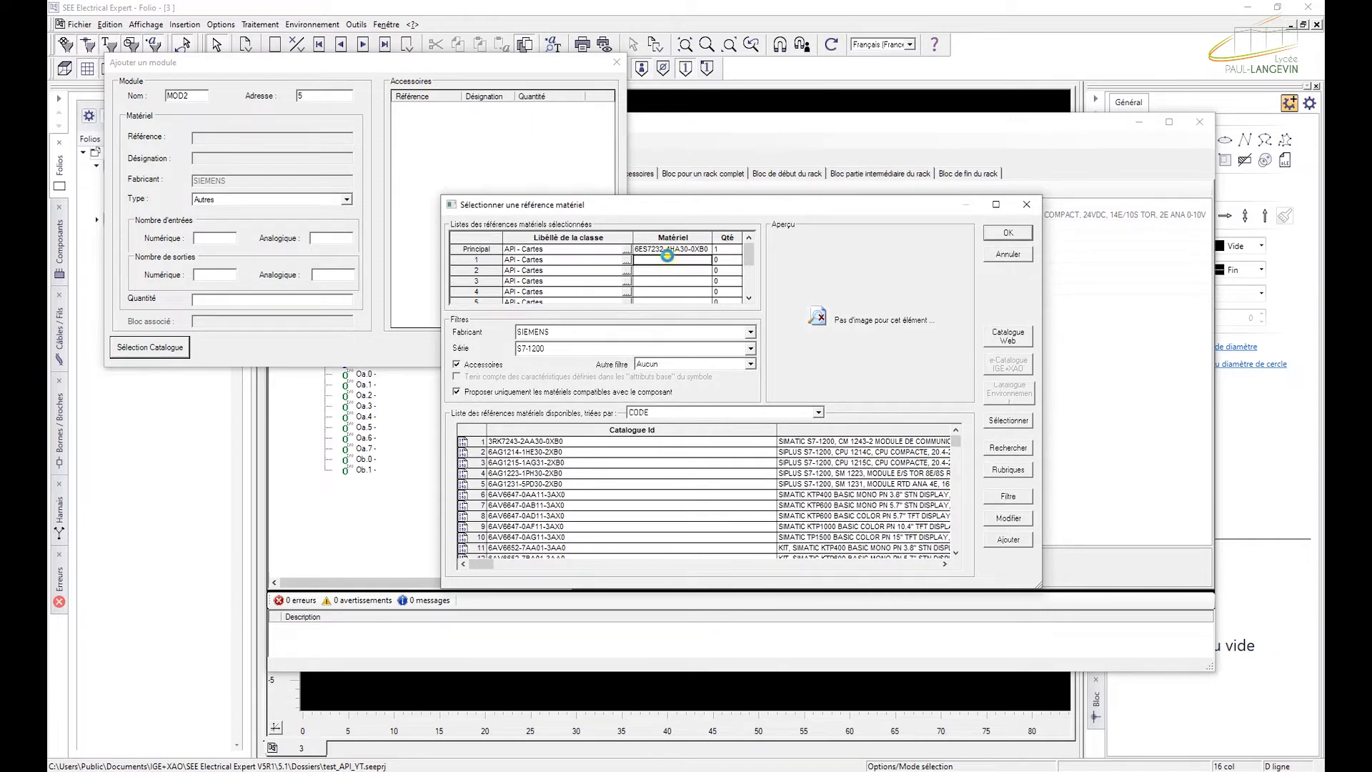
click(668, 250)
click(668, 257)
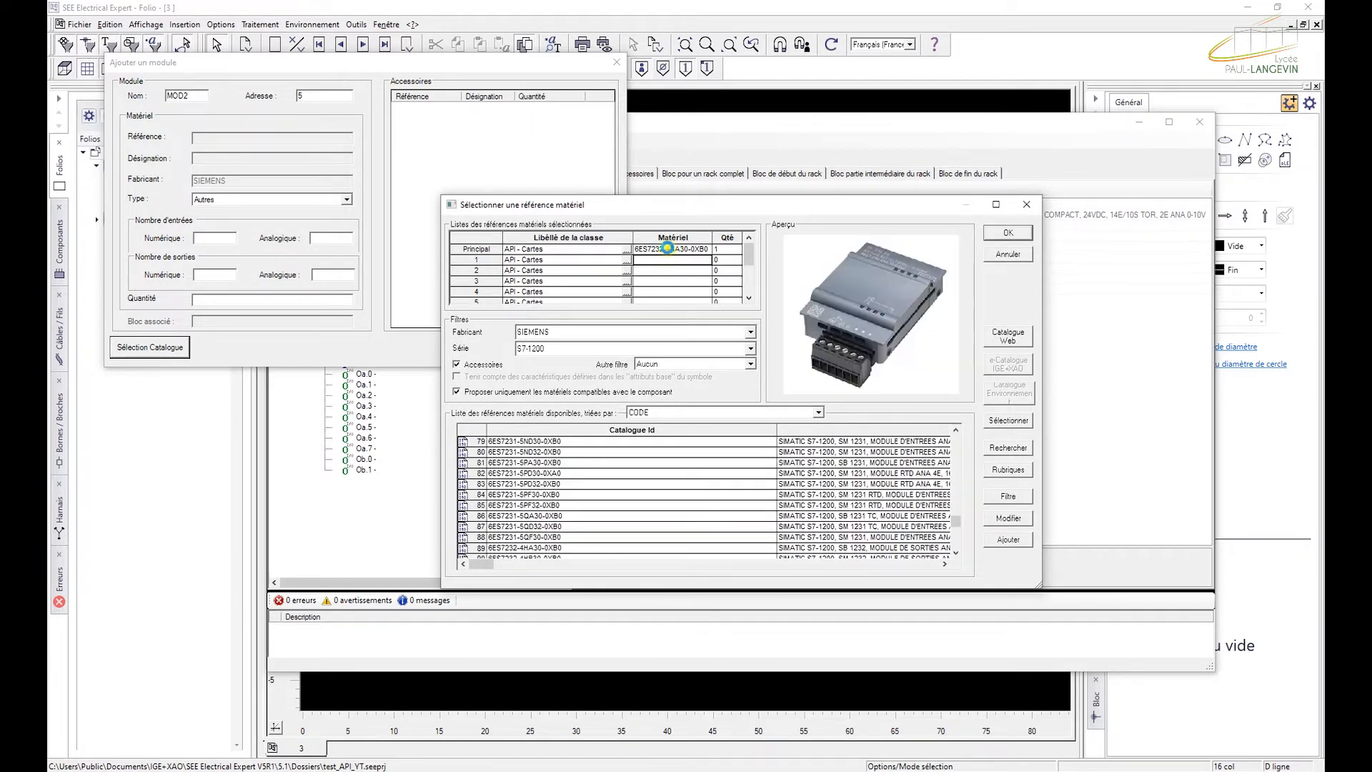
click(670, 247)
click(671, 250)
click(1008, 233)
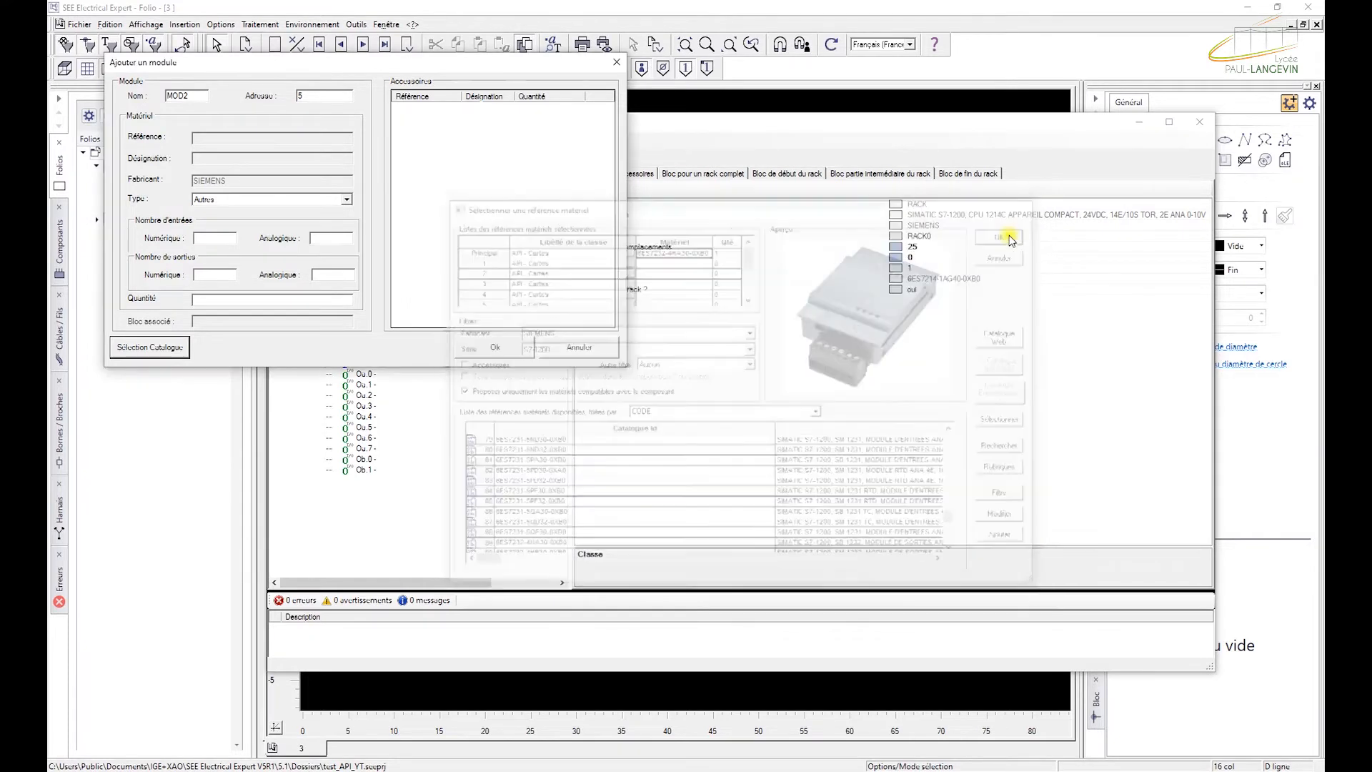
click(498, 343)
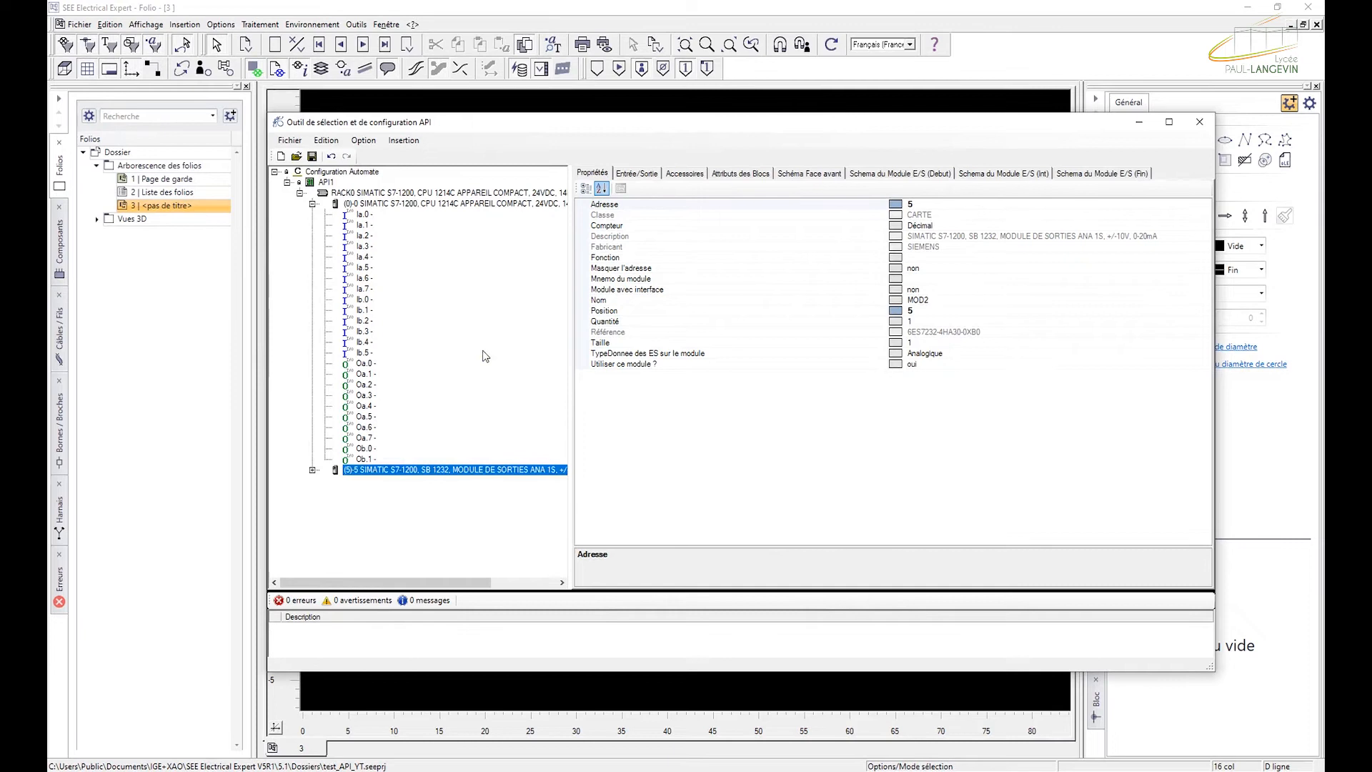
Step: Examine the properties and channels of the two rack modules, including the CPU module's input/output table
click(313, 471)
click(313, 203)
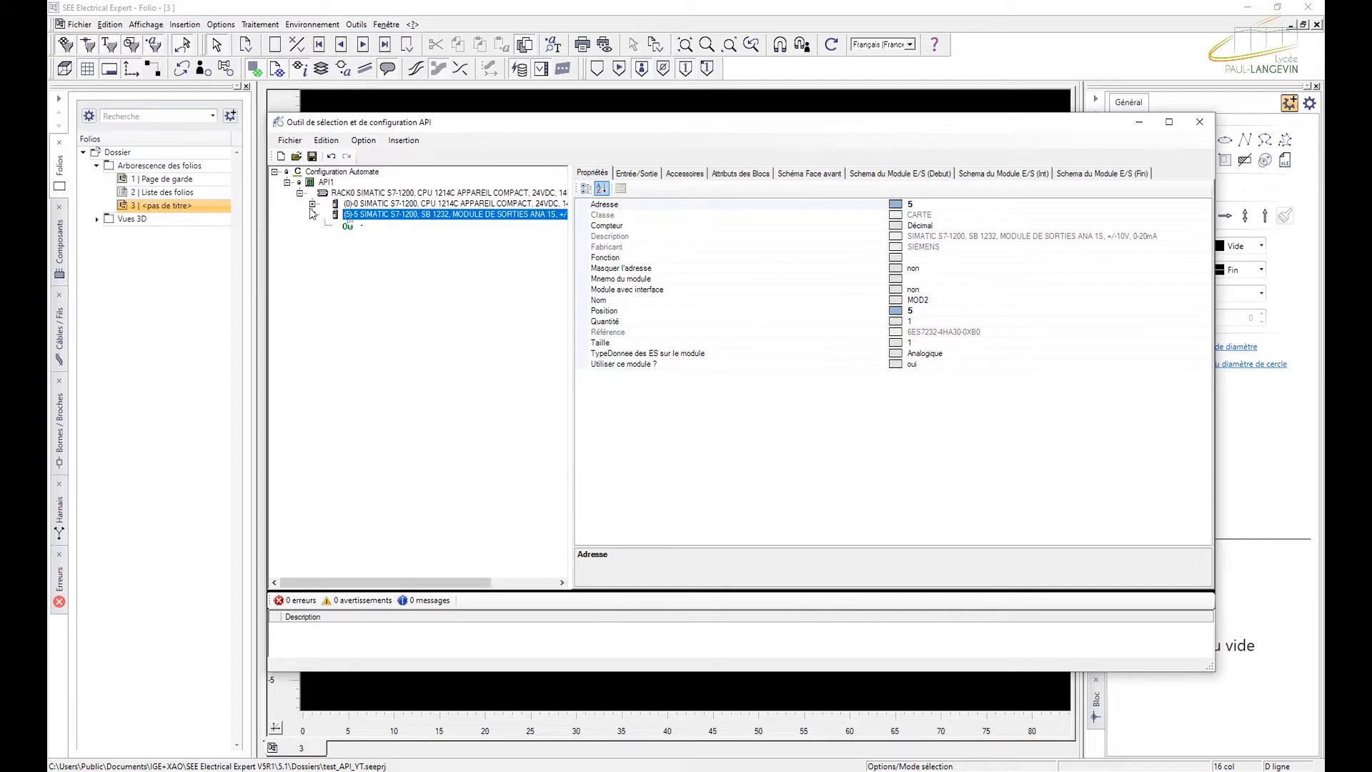
click(384, 204)
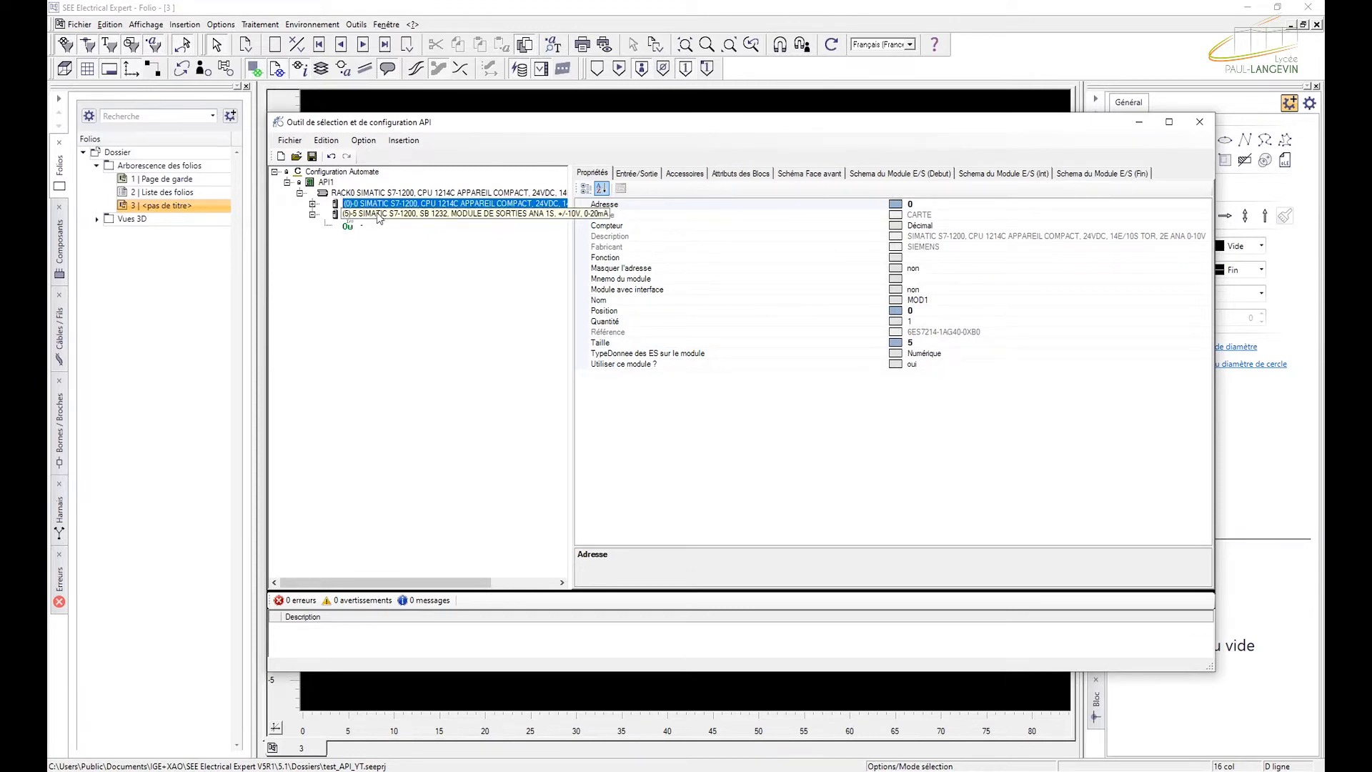
click(379, 214)
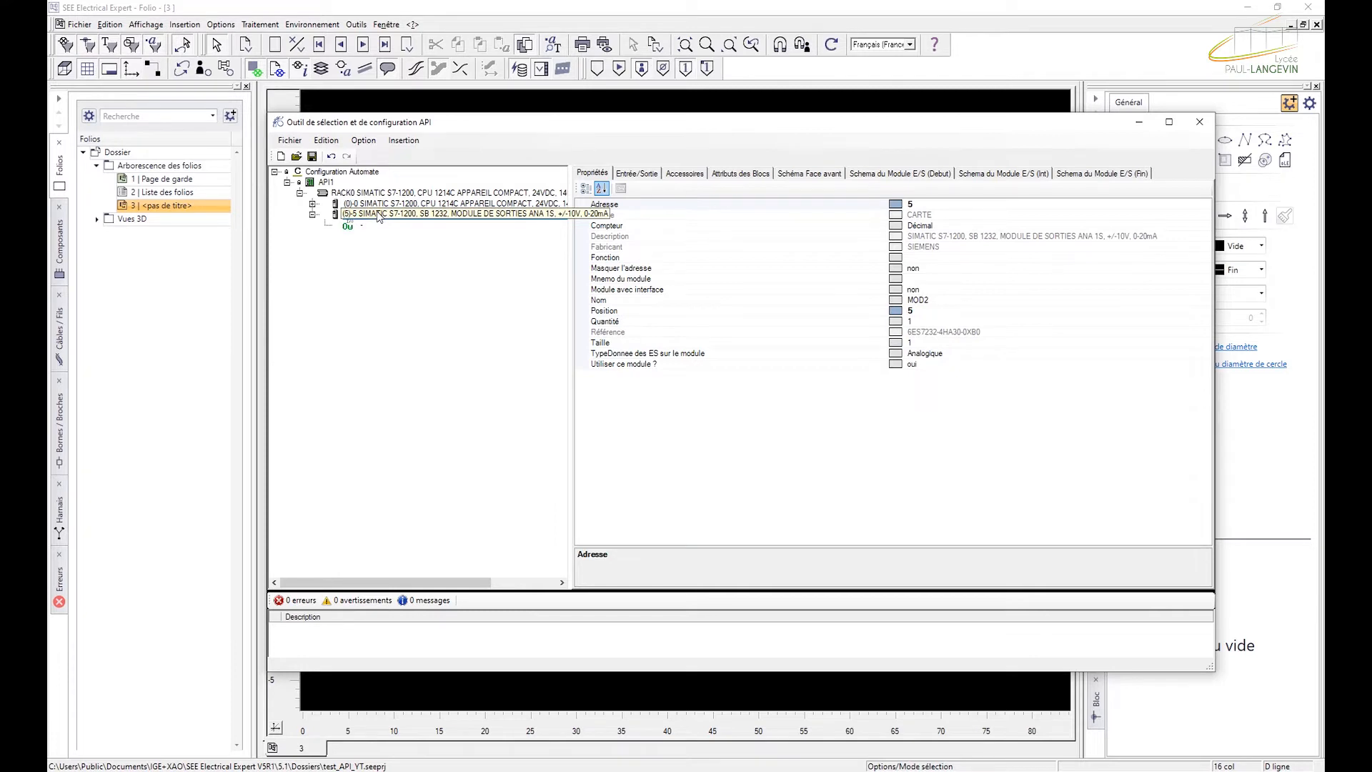
click(313, 204)
click(361, 214)
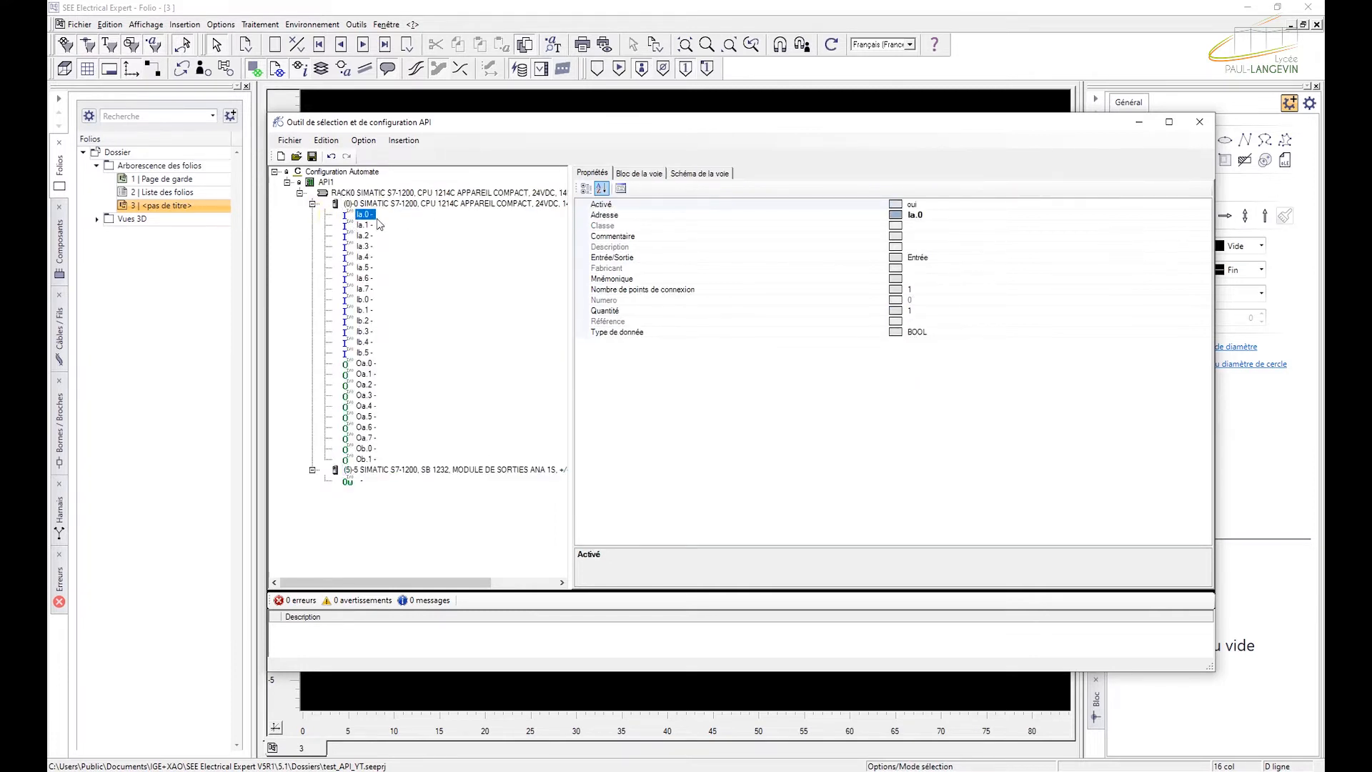
click(379, 204)
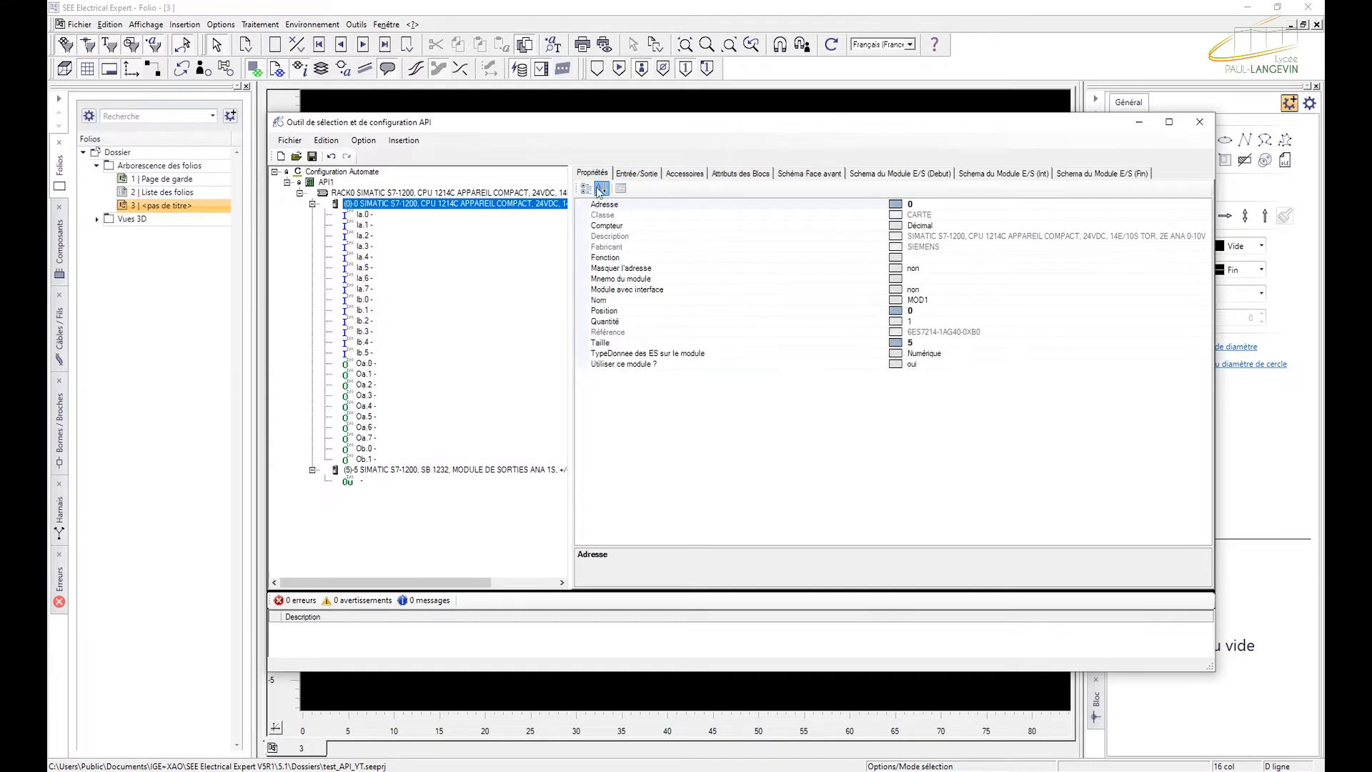
click(634, 174)
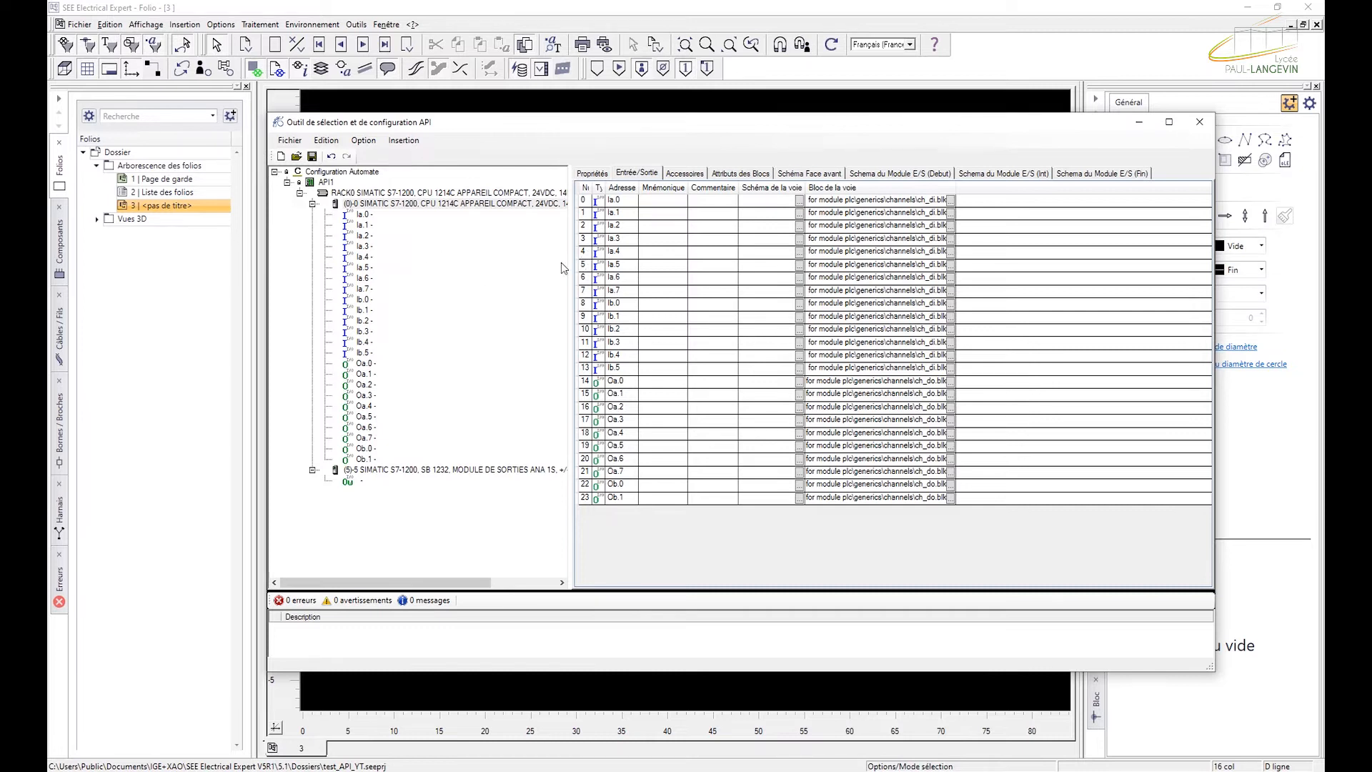
Step: Enable the Génération Slf option and generate the PLC folios with the default generation settings
click(361, 141)
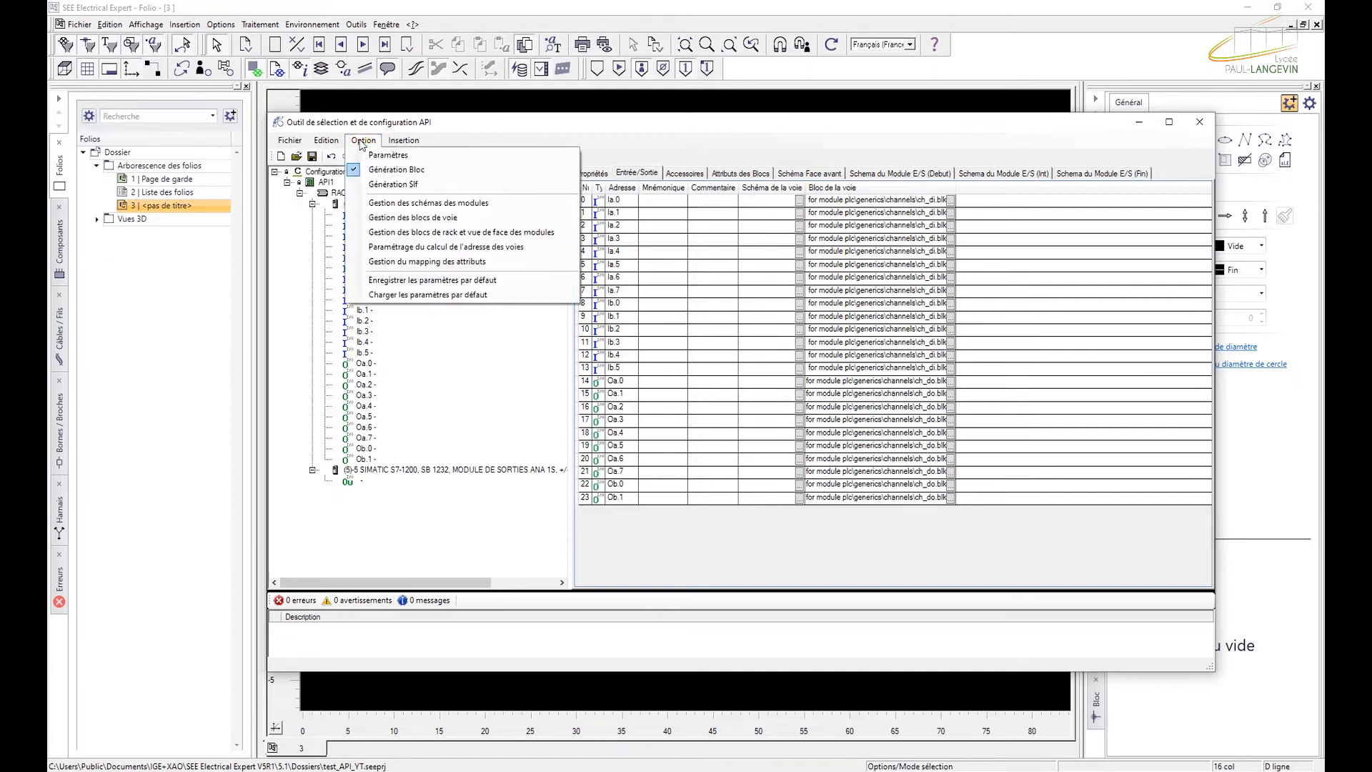
click(385, 188)
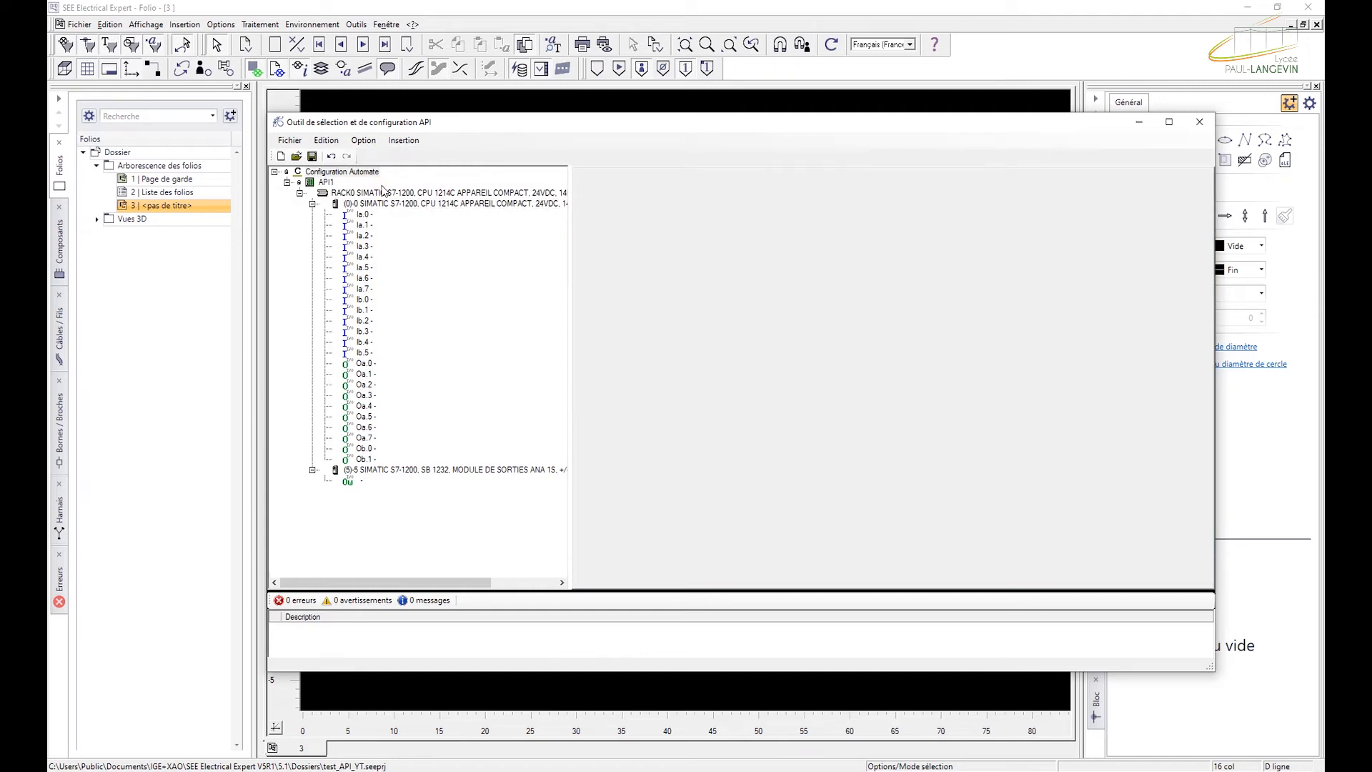
click(290, 140)
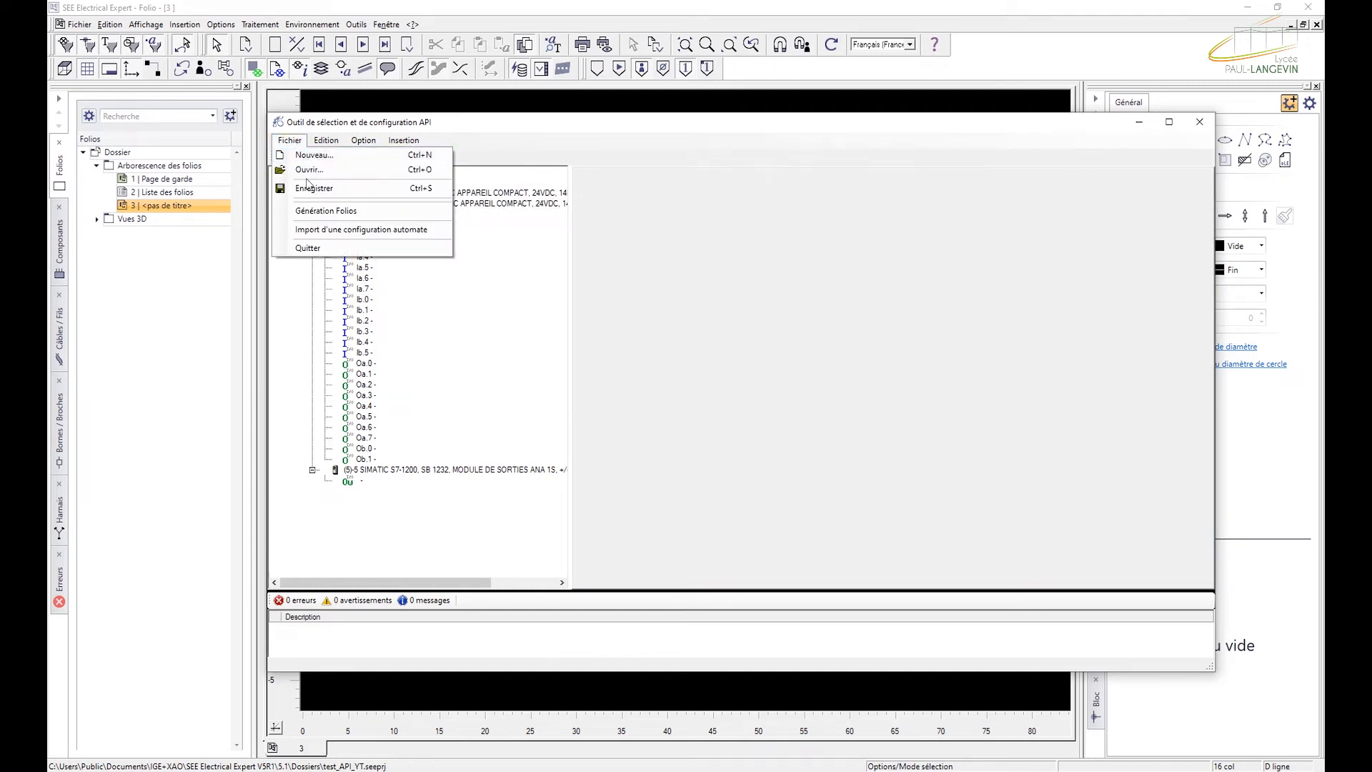
click(320, 211)
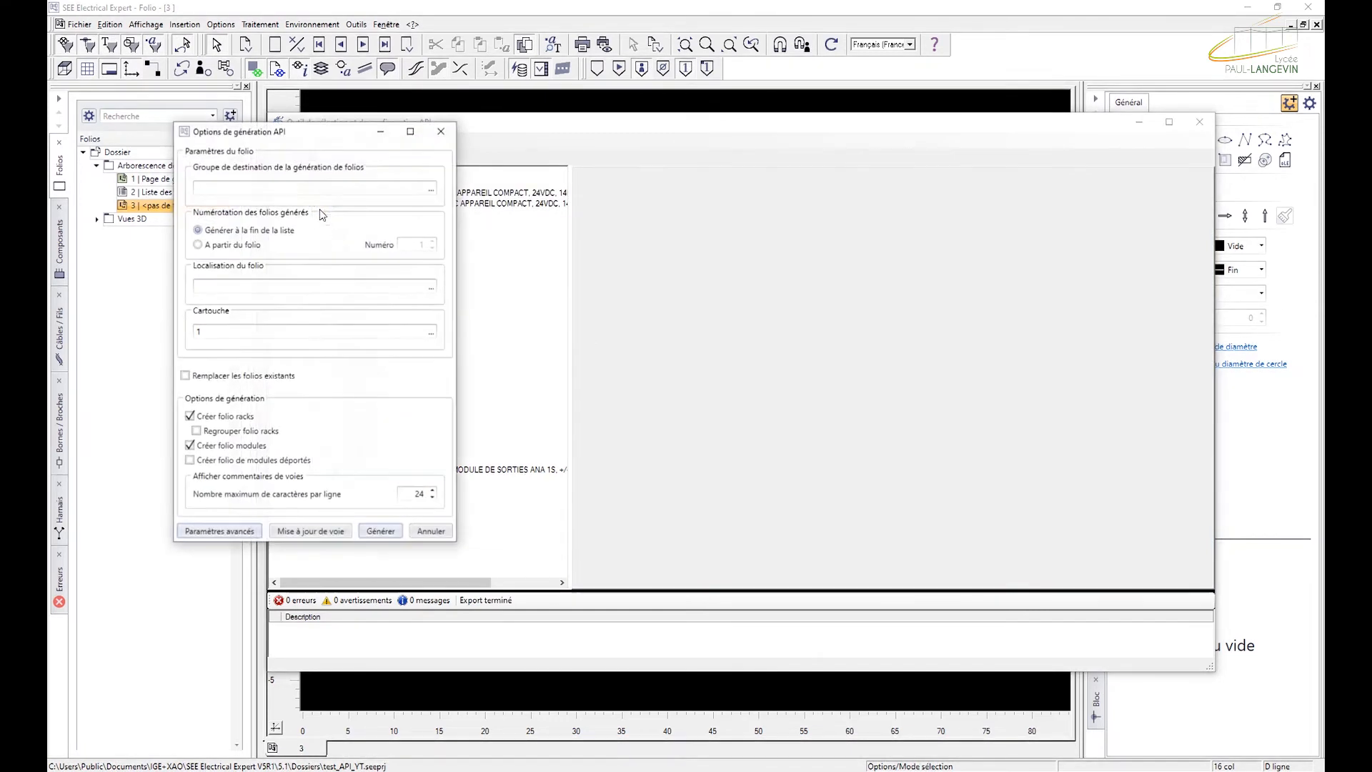
click(381, 531)
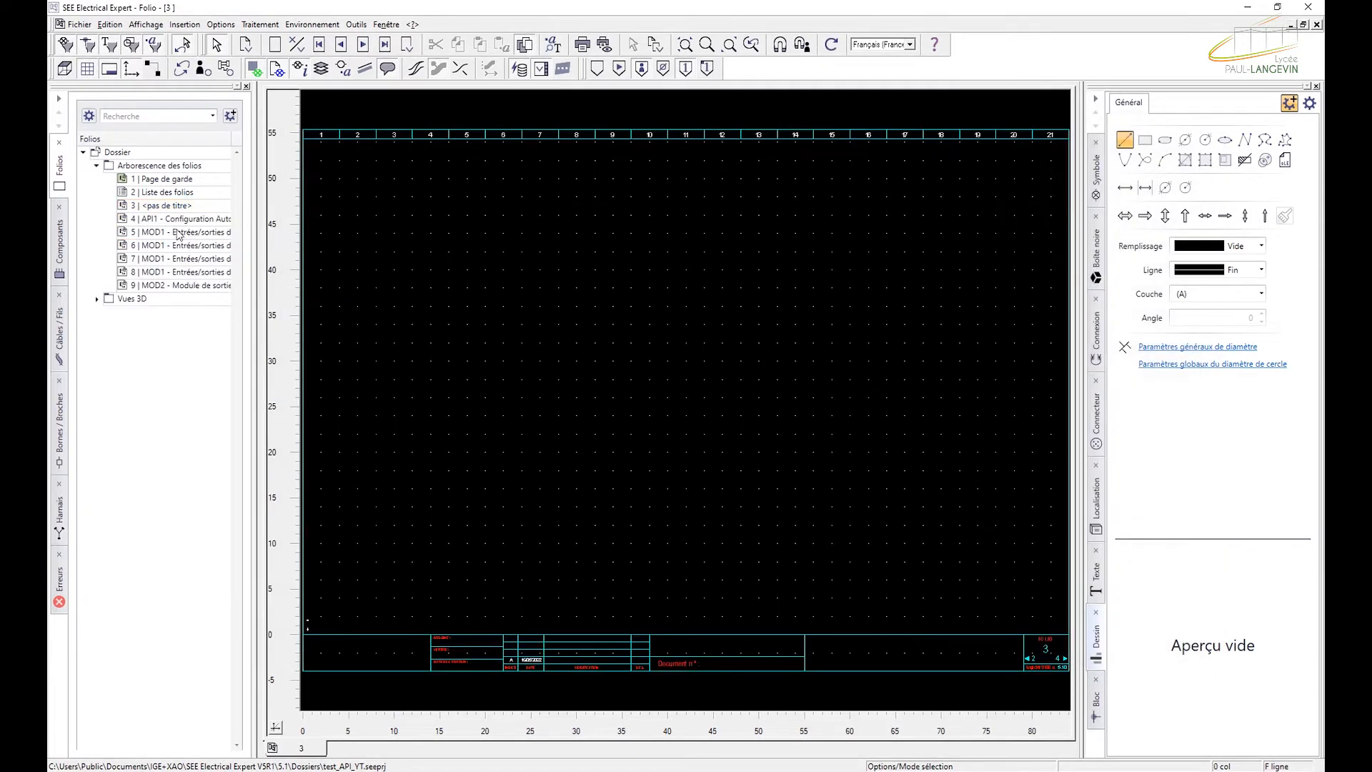
Step: Open folio 4, API1 - Configuration Automate, and choose the S7-1200 photo from the Photos folder for image insertion
double_click(172, 220)
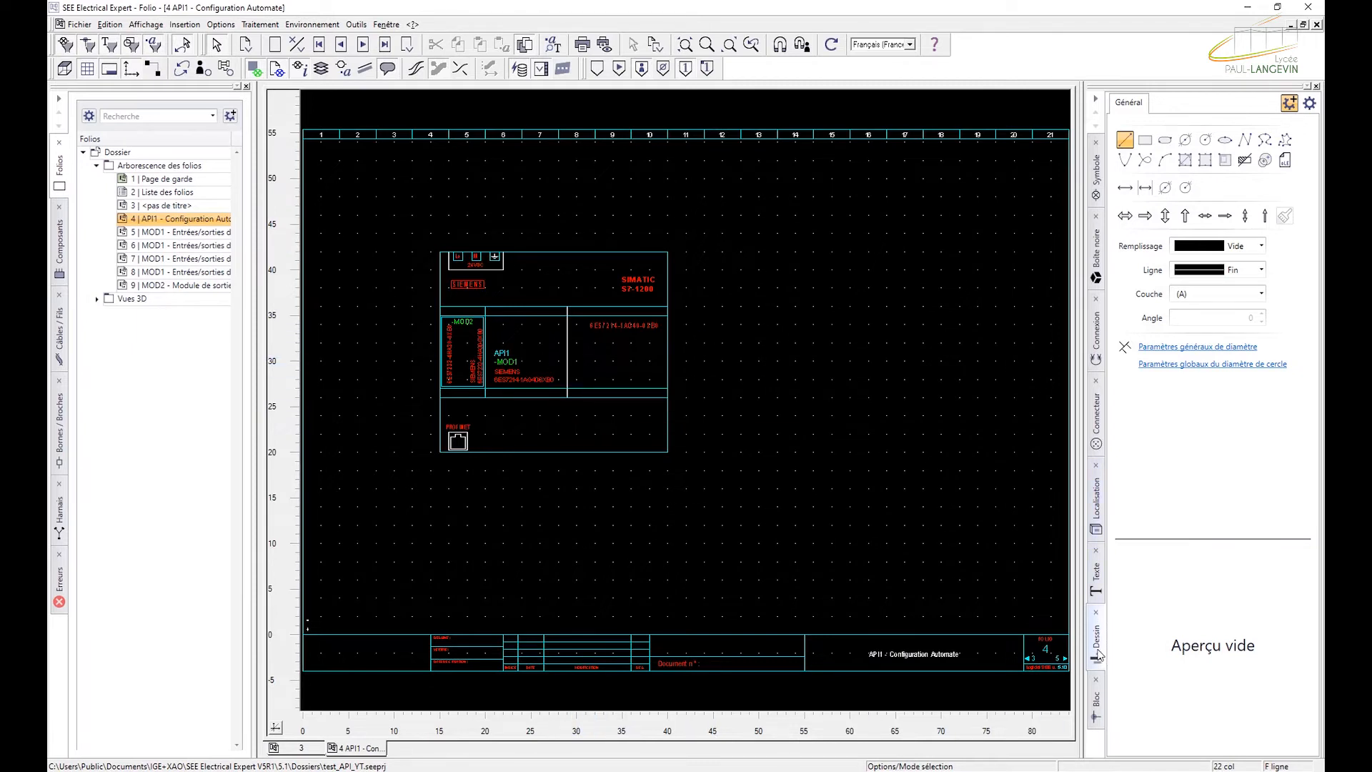
click(1222, 161)
click(698, 273)
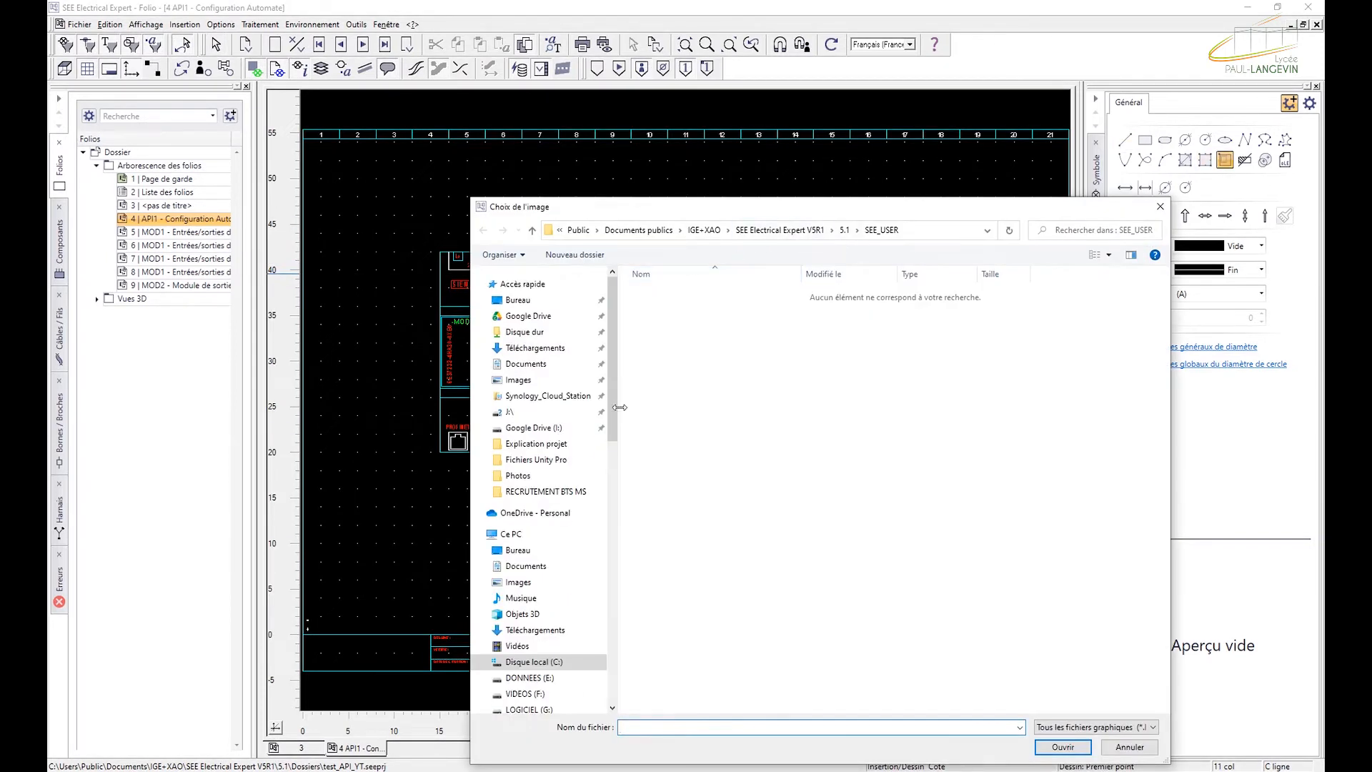
drag(607, 413, 613, 432)
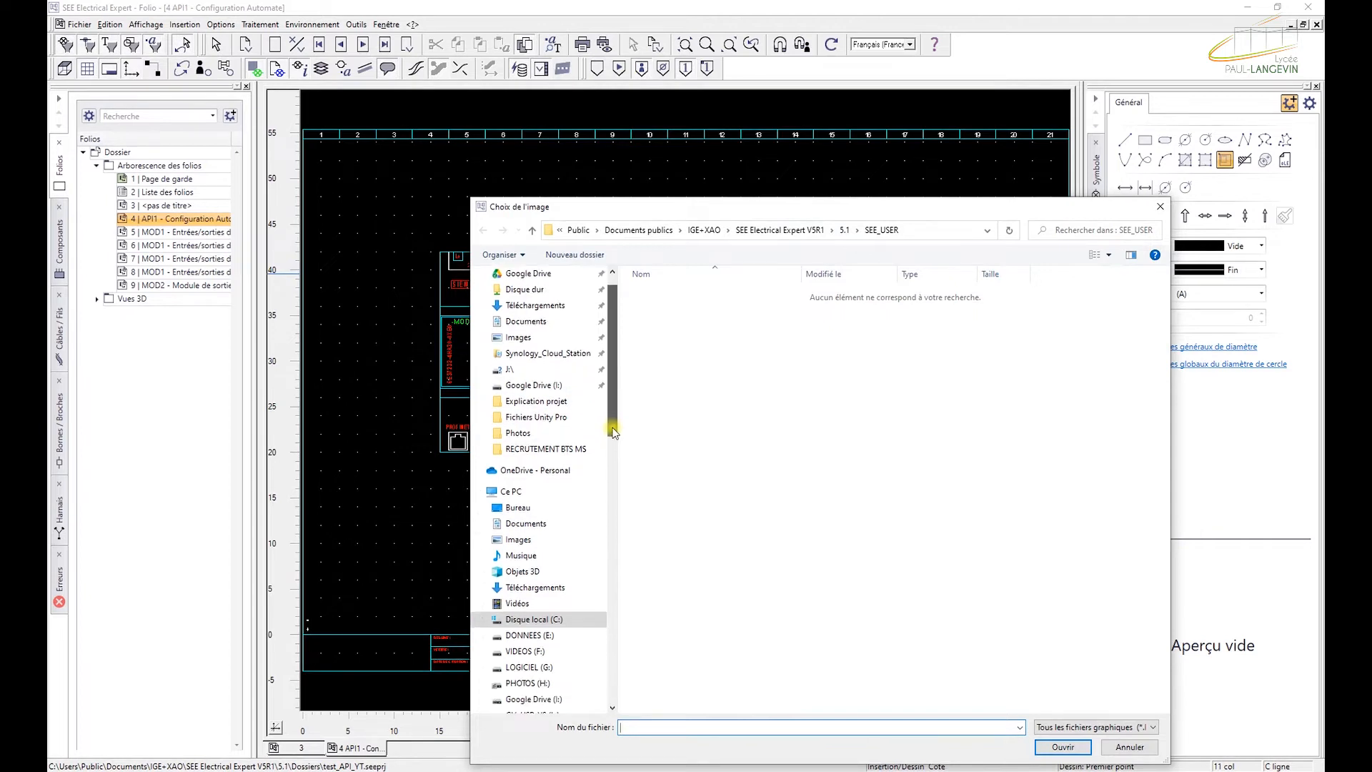
click(543, 433)
click(668, 321)
double_click(667, 317)
Step: Place the S7-1200 photo beside the PLC drawing on folio 4, about 34 by 30 ruler units in size
click(608, 190)
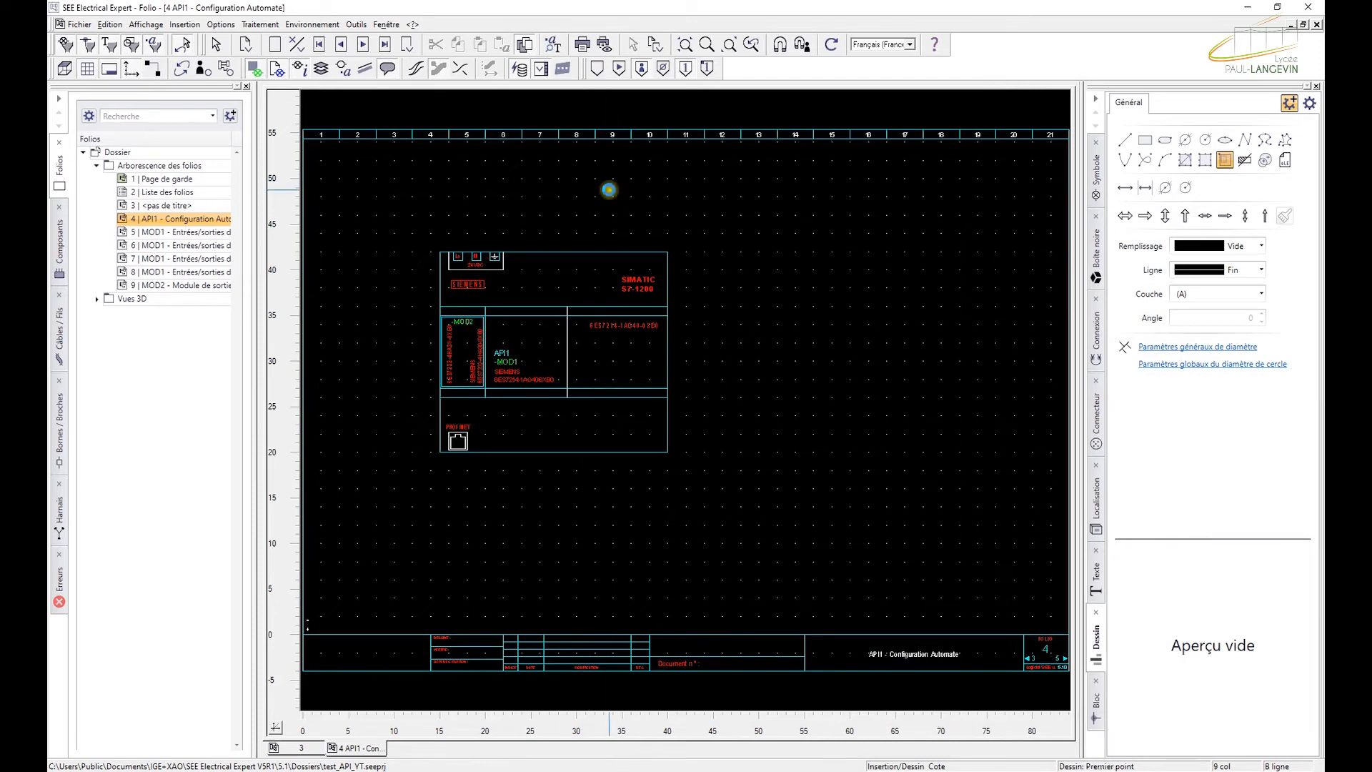
click(611, 195)
drag(611, 195, 692, 264)
drag(850, 354, 844, 312)
scroll(865, 372, up, 2)
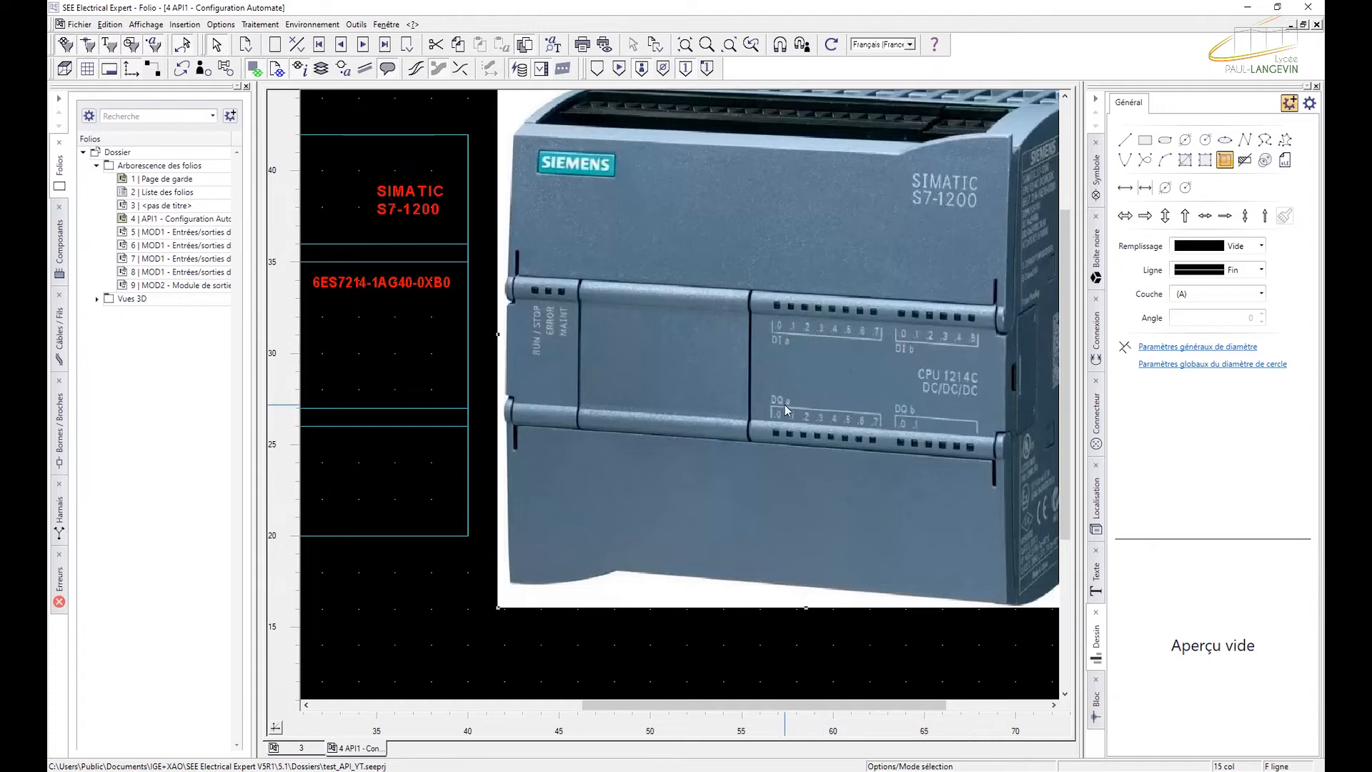
scroll(646, 421, down, 2)
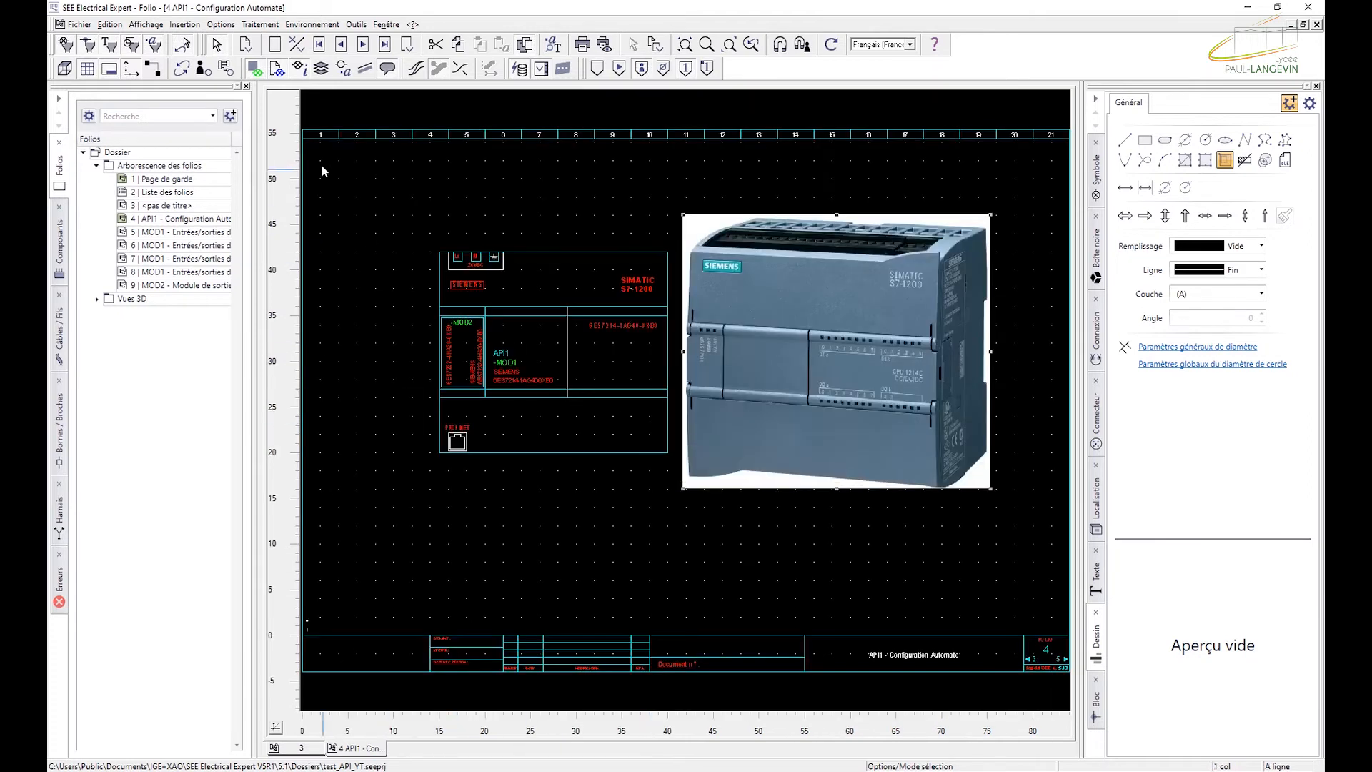
Step: Examine the MOD1 supply and input terminals on folio 5, and look back at the configuration folio
click(363, 45)
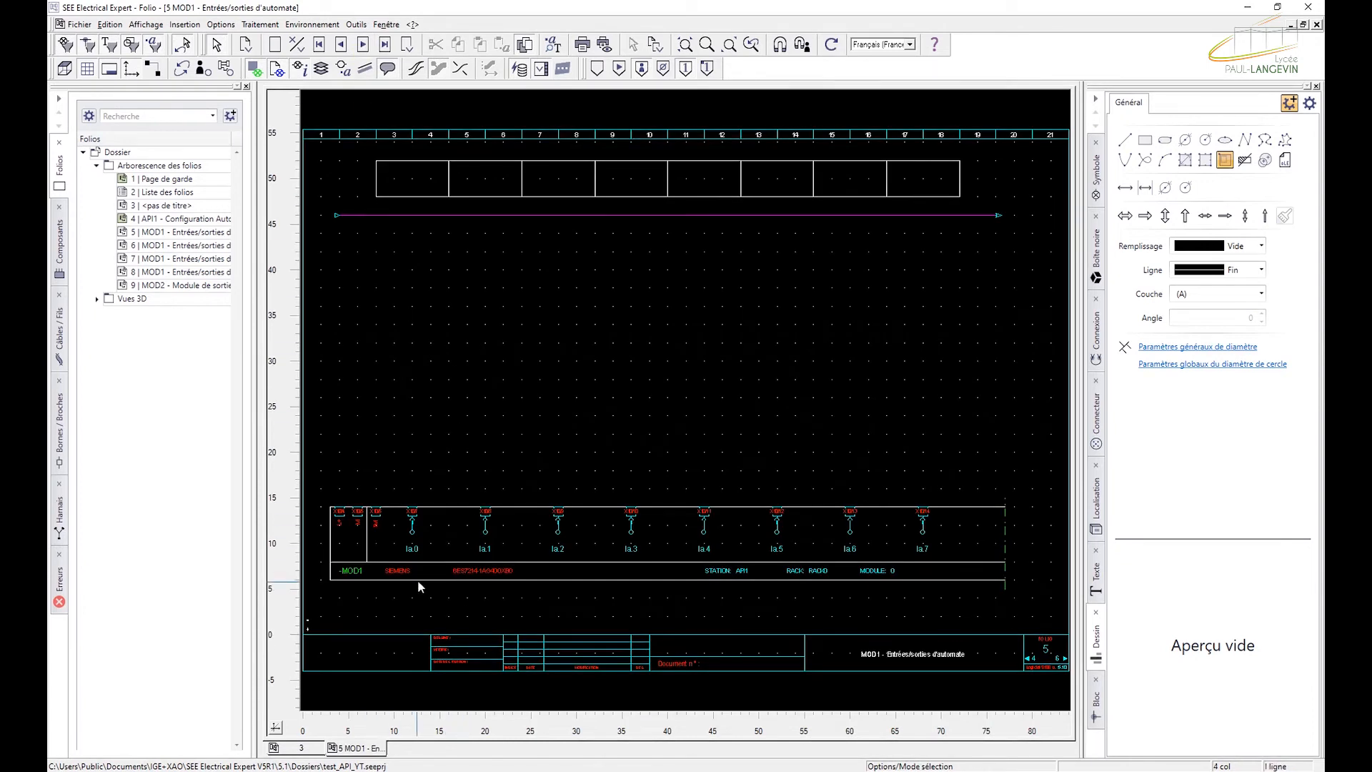
scroll(417, 557, up, 2)
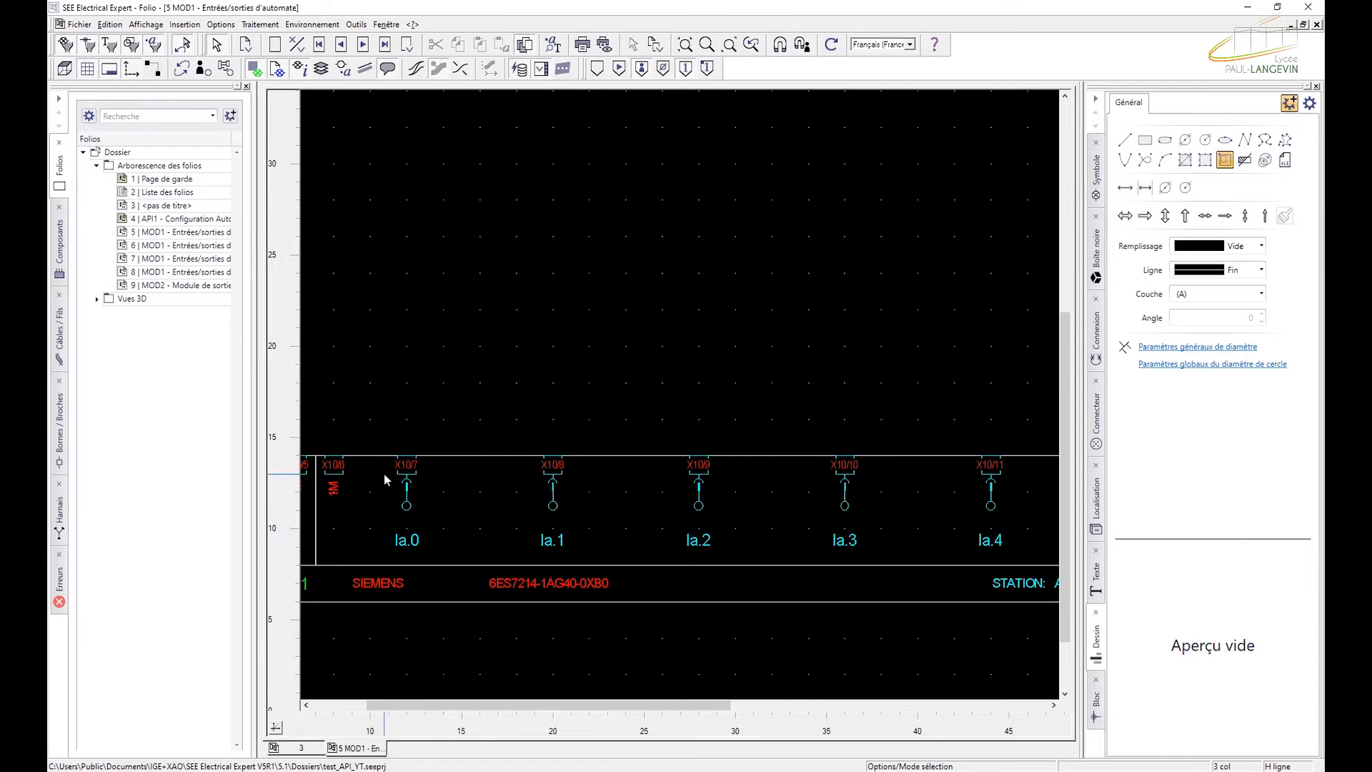
scroll(379, 471, up, 2)
scroll(404, 469, up, 2)
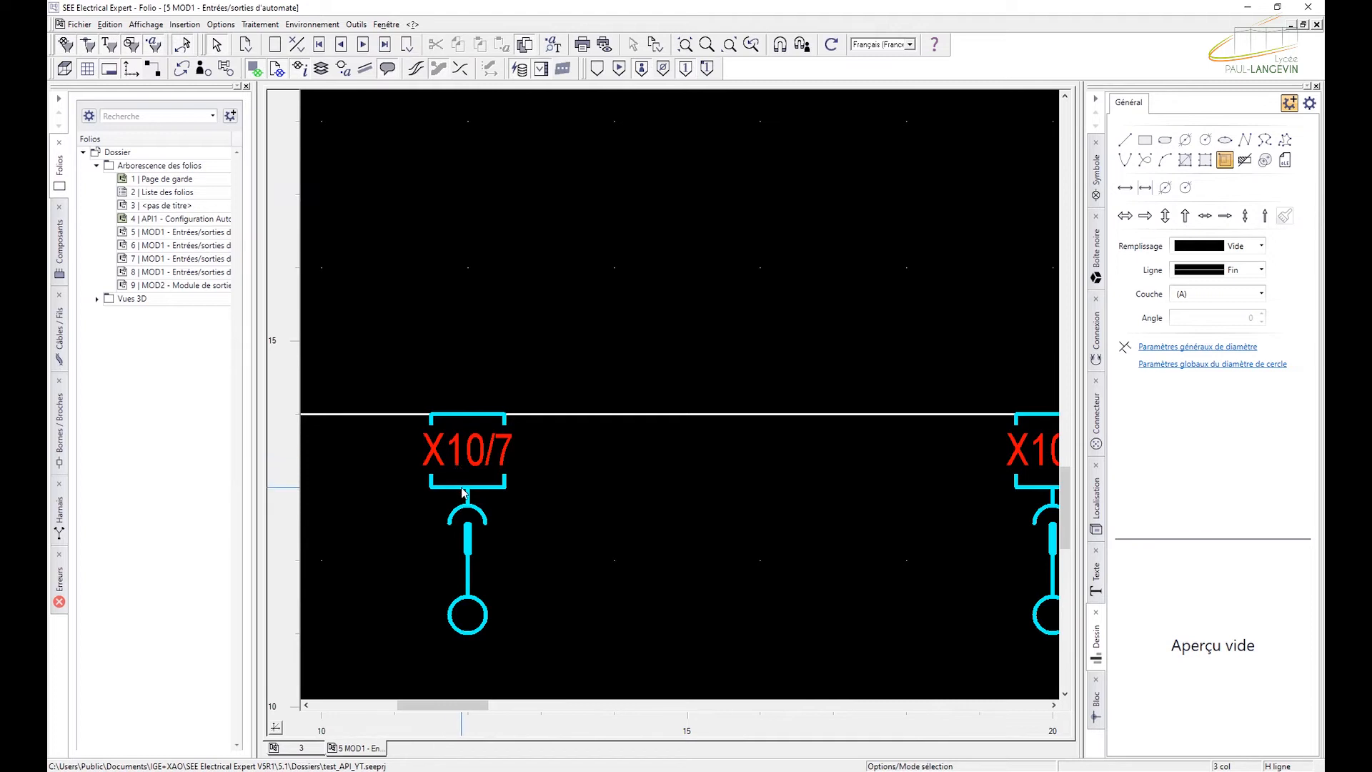
scroll(504, 446, down, 2)
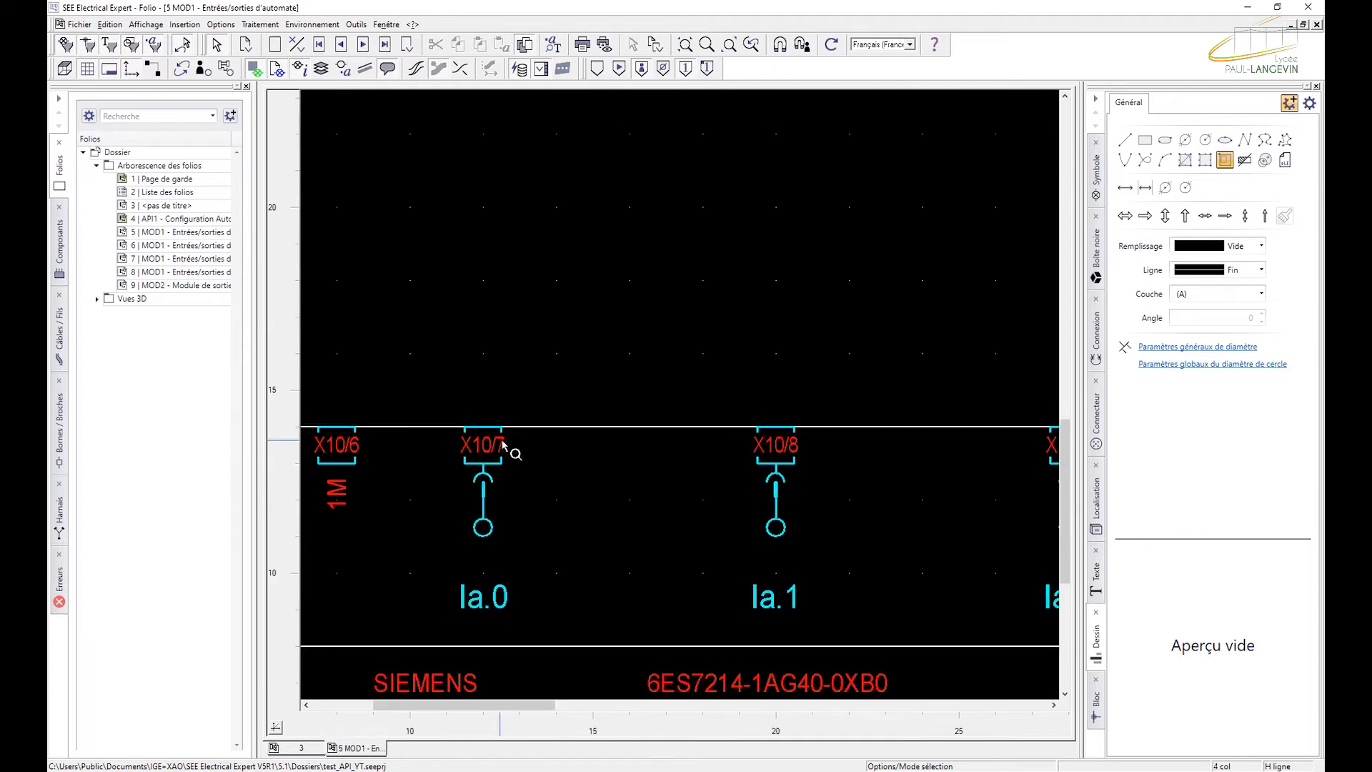
scroll(397, 458, up, 2)
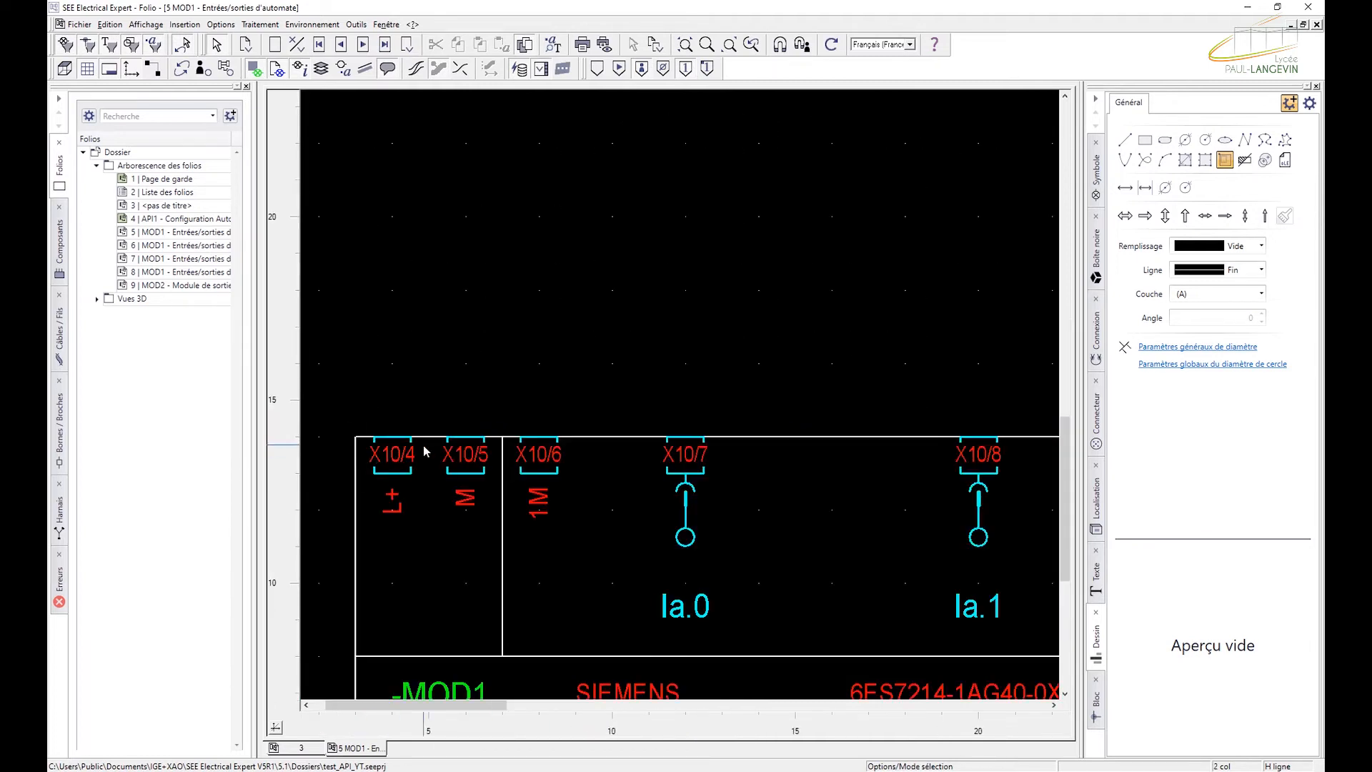
scroll(479, 472, down, 3)
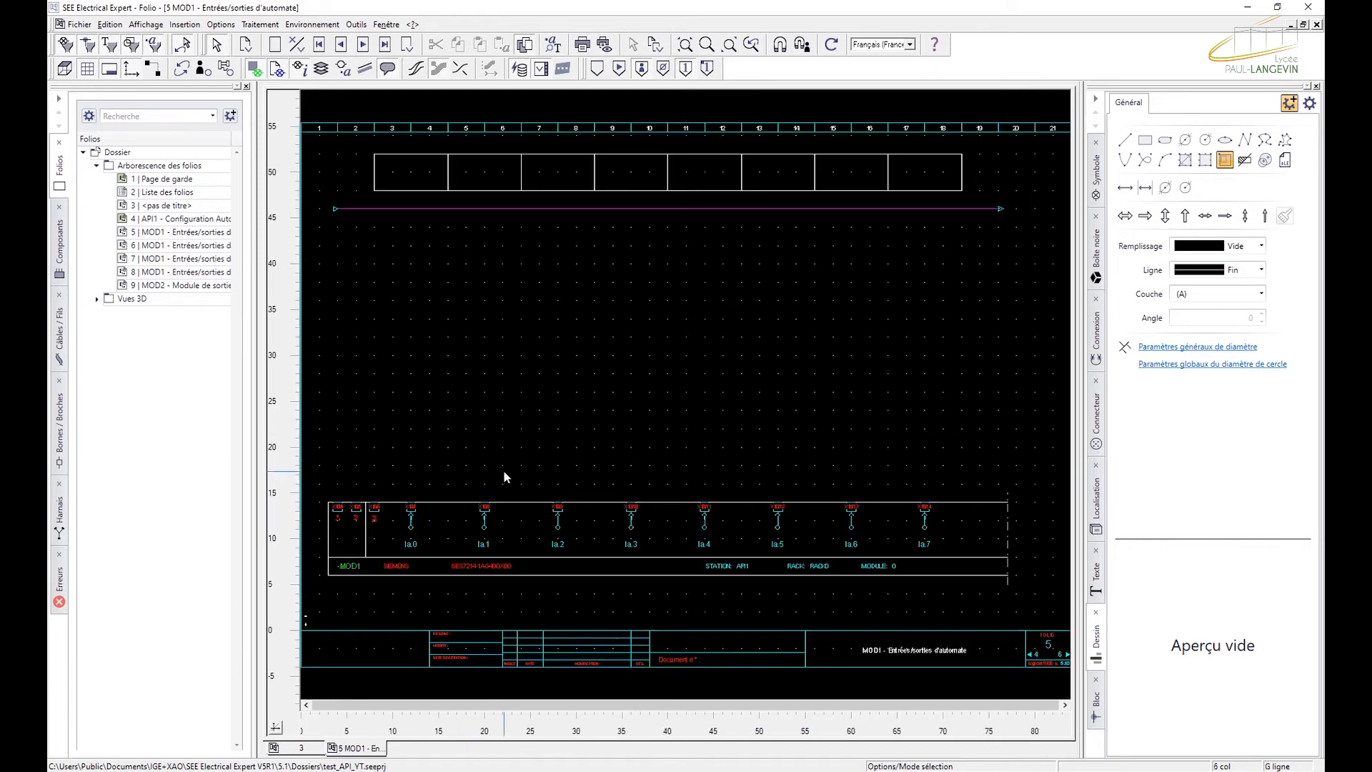
click(341, 44)
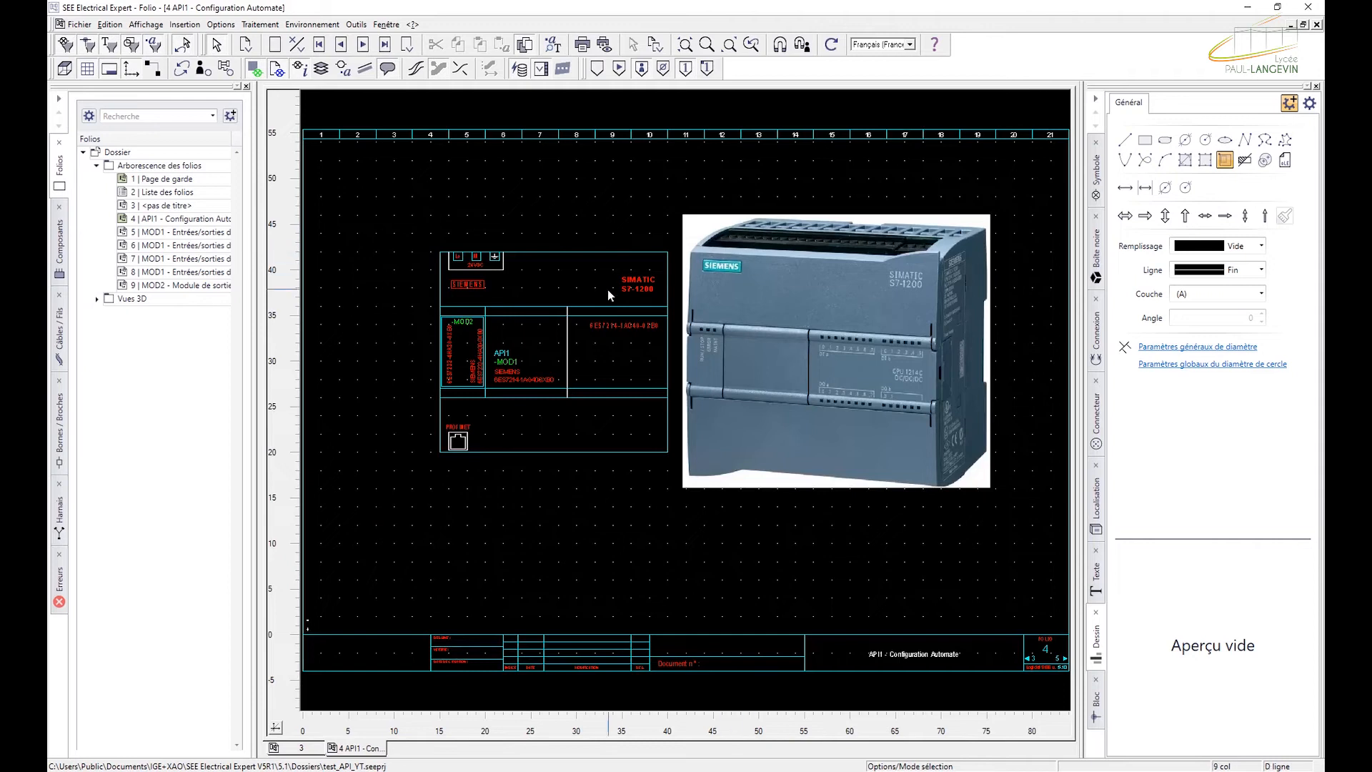
Step: On folio 5, set input Ia.0's channel mnemonic to dcy and its first-line designation to Départ cycle
click(363, 44)
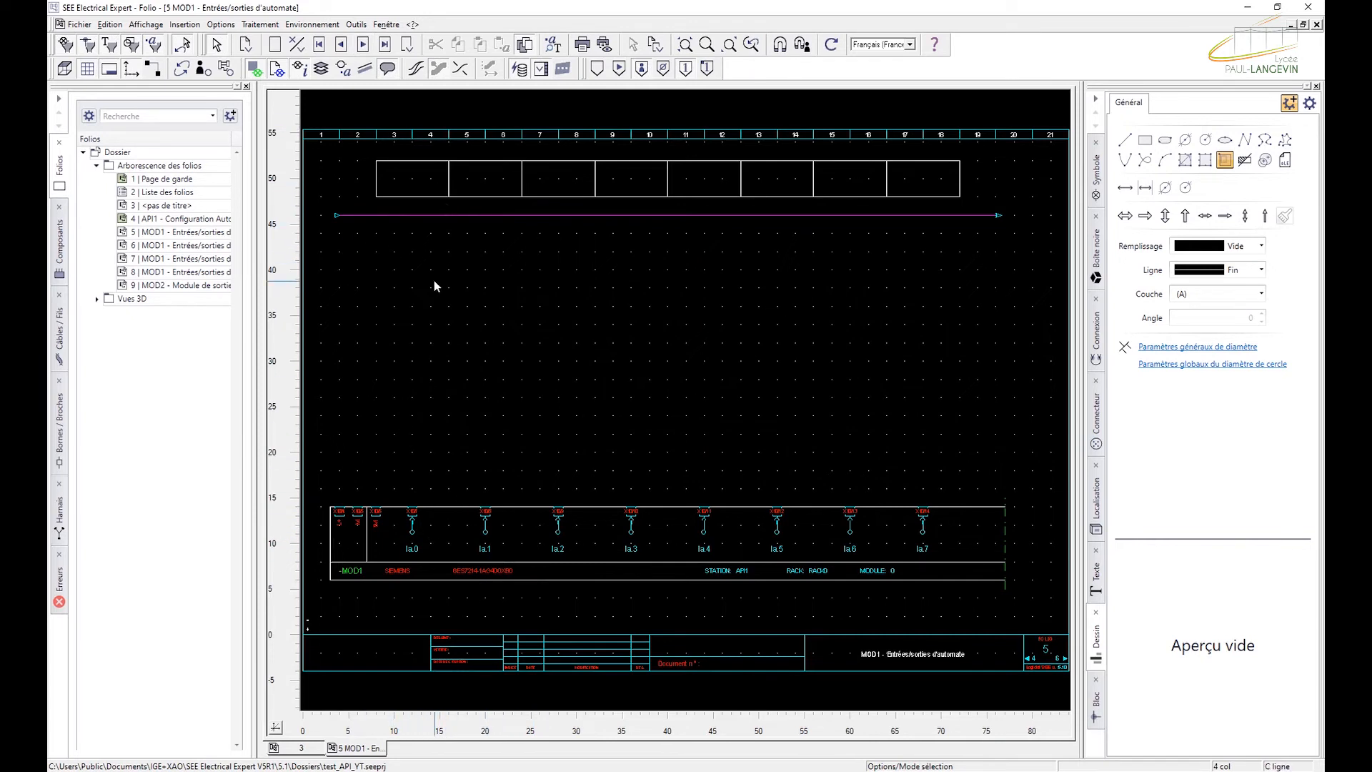
click(414, 526)
double_click(415, 525)
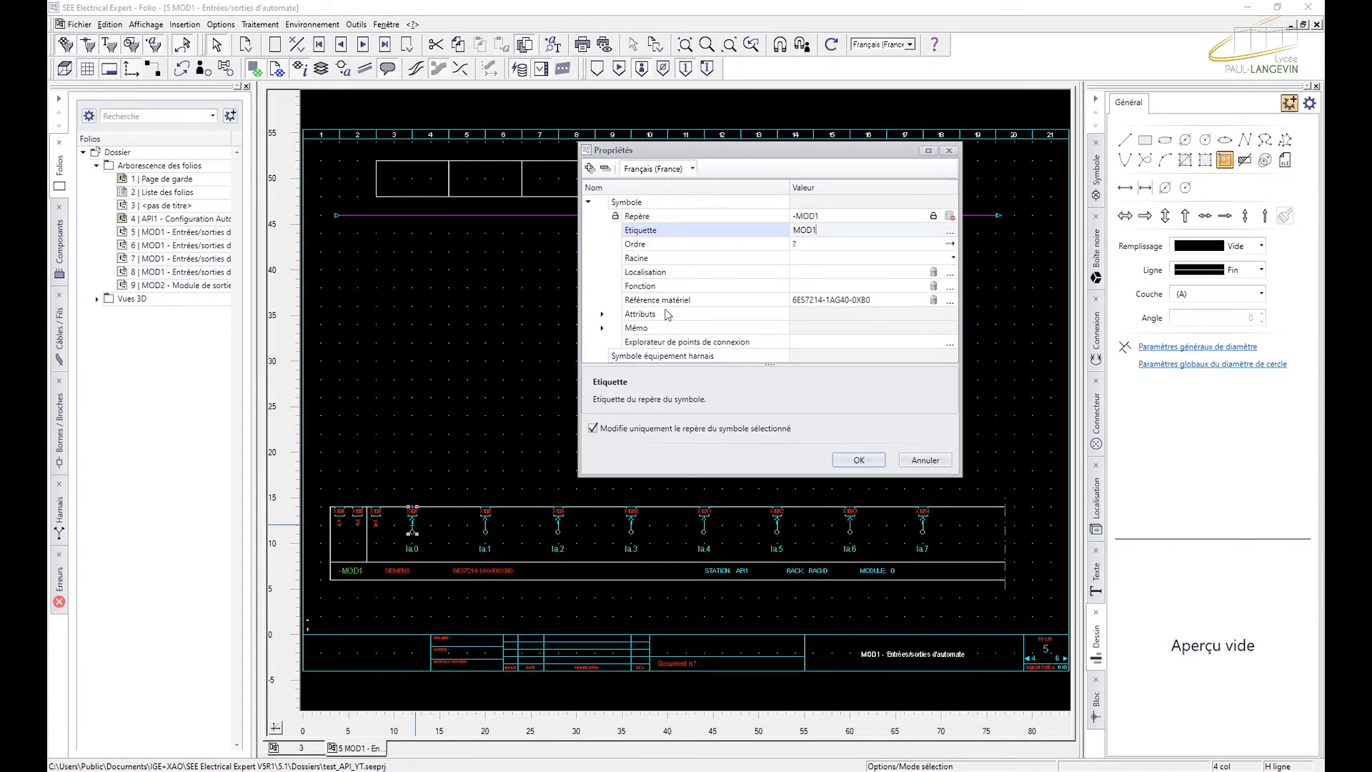
click(601, 314)
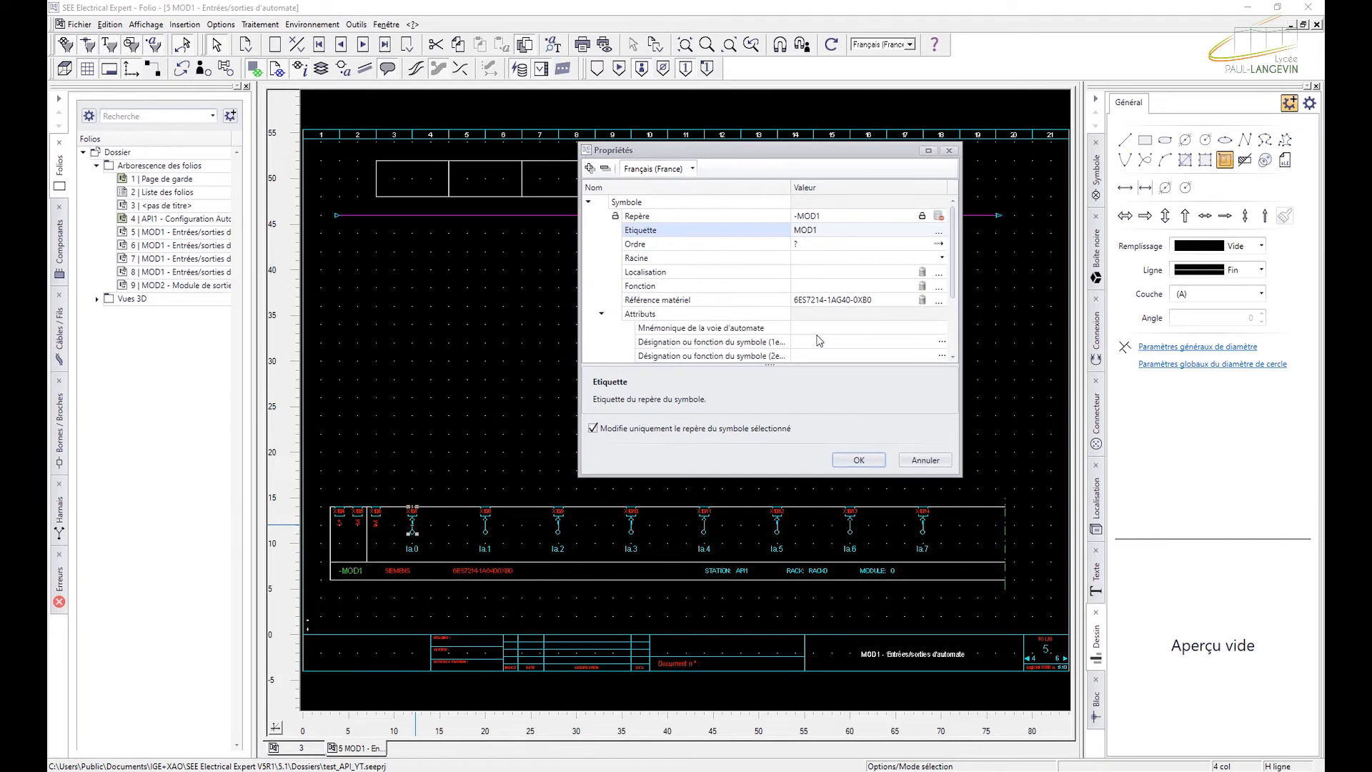
click(815, 327)
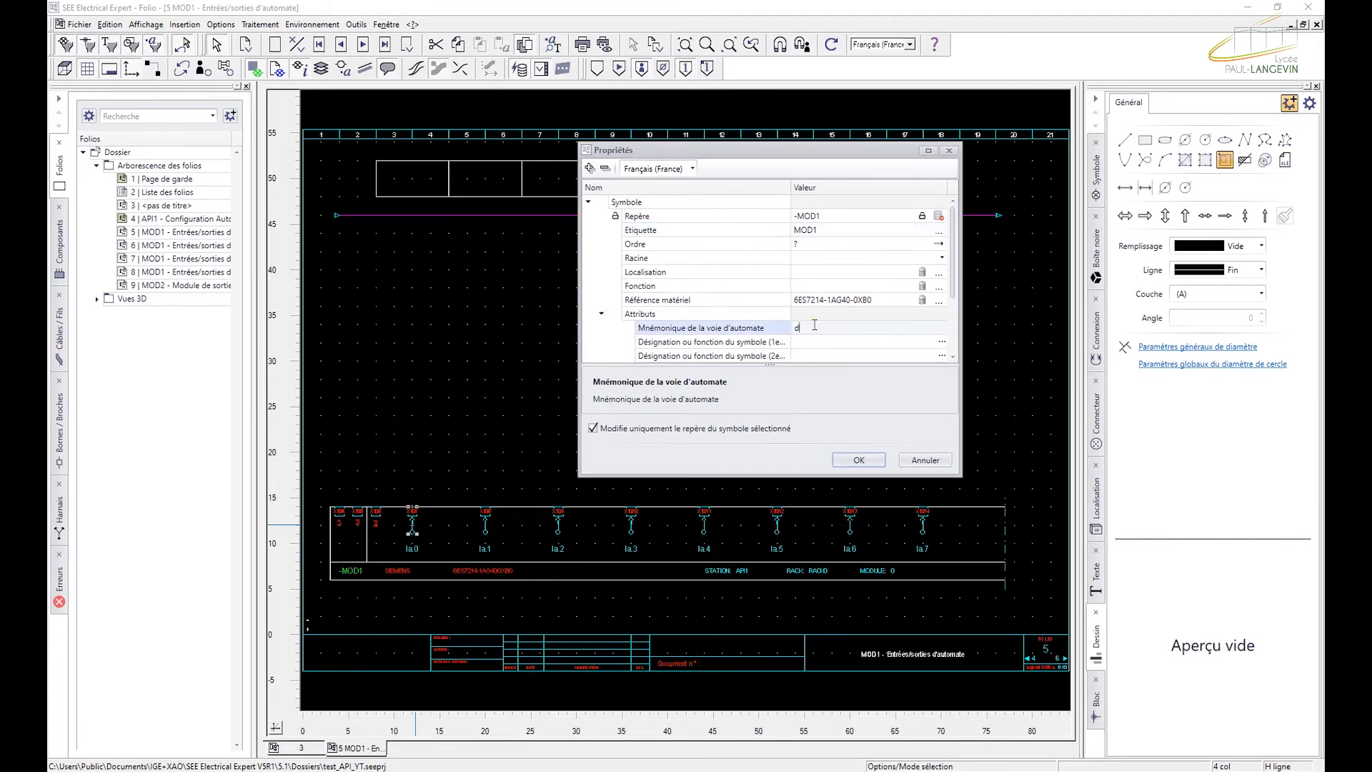
click(815, 345)
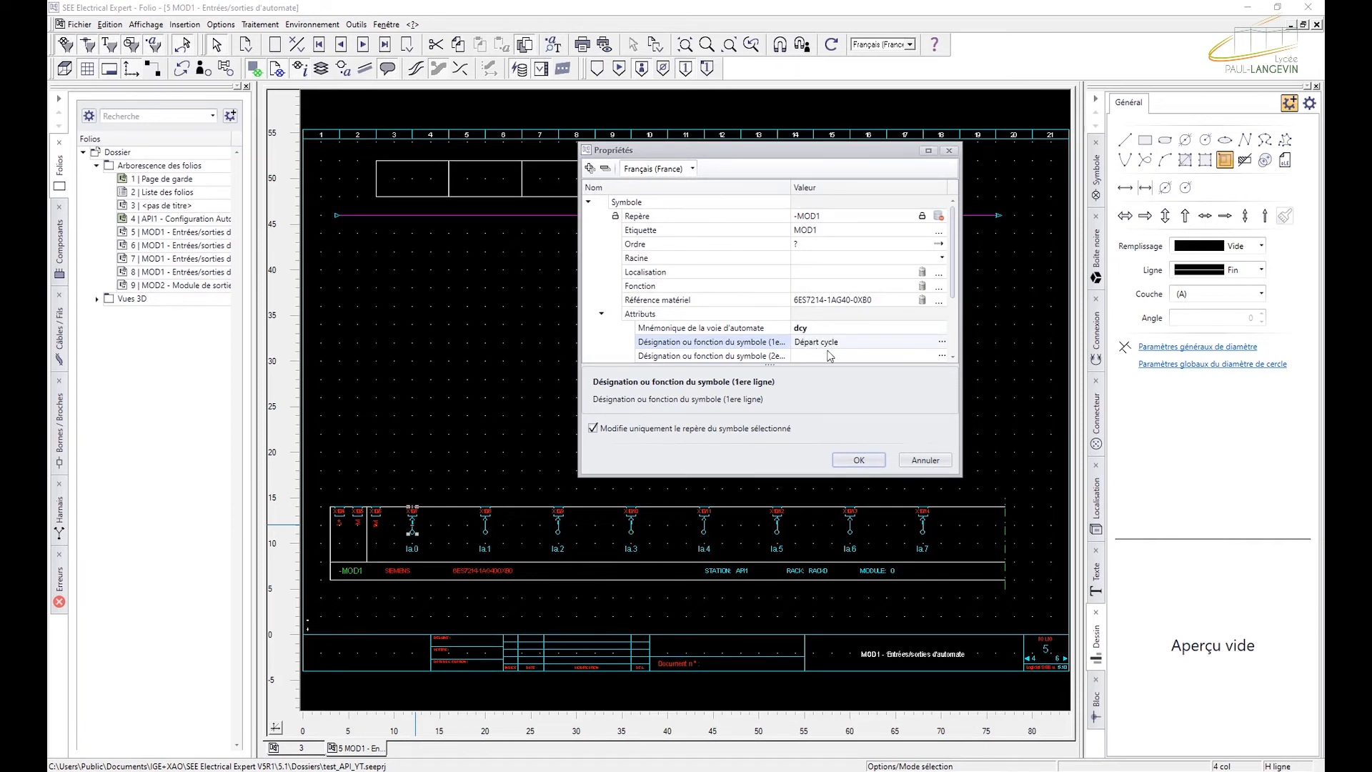
text(Départ cycle)
click(860, 460)
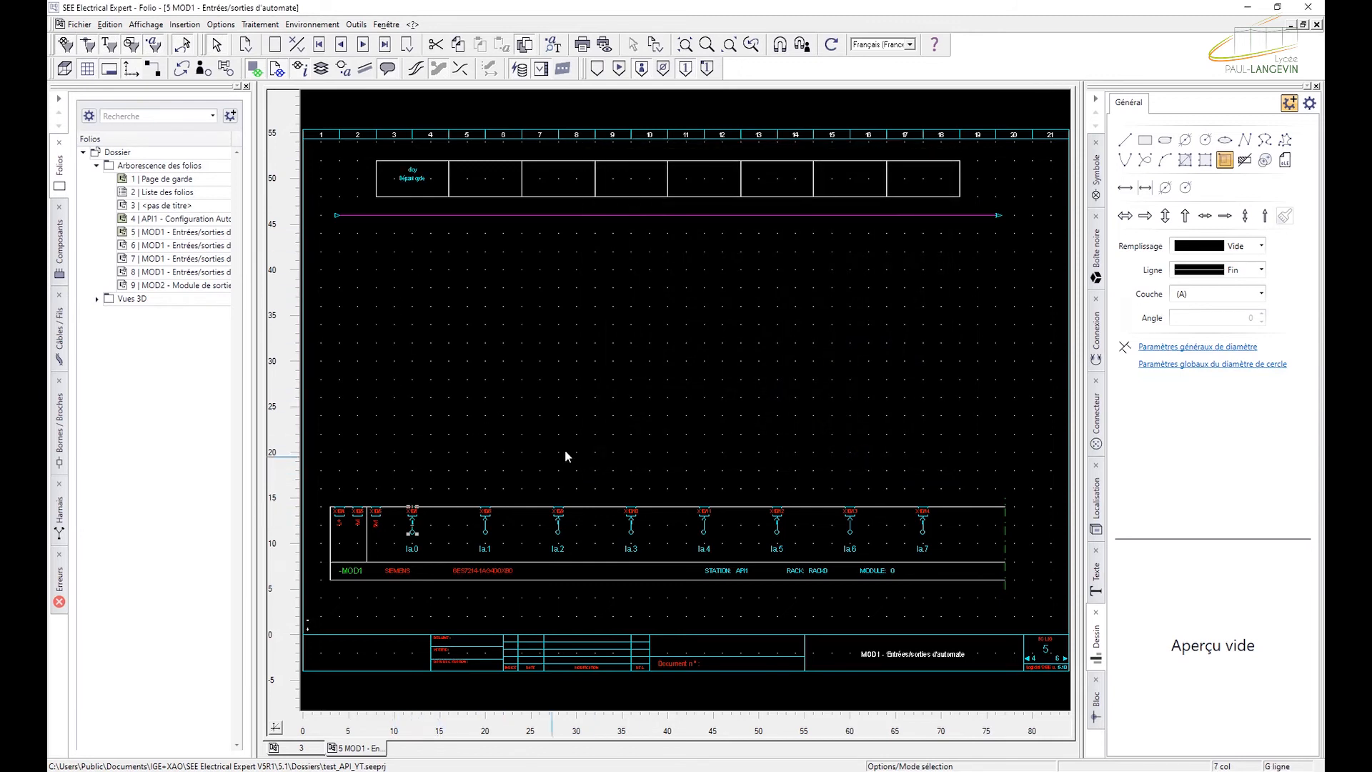
Step: Search the symbols for poussoir and place a Bouton poussoir NO (Esclave) above input Ia.0, accepting its default tag
click(1097, 187)
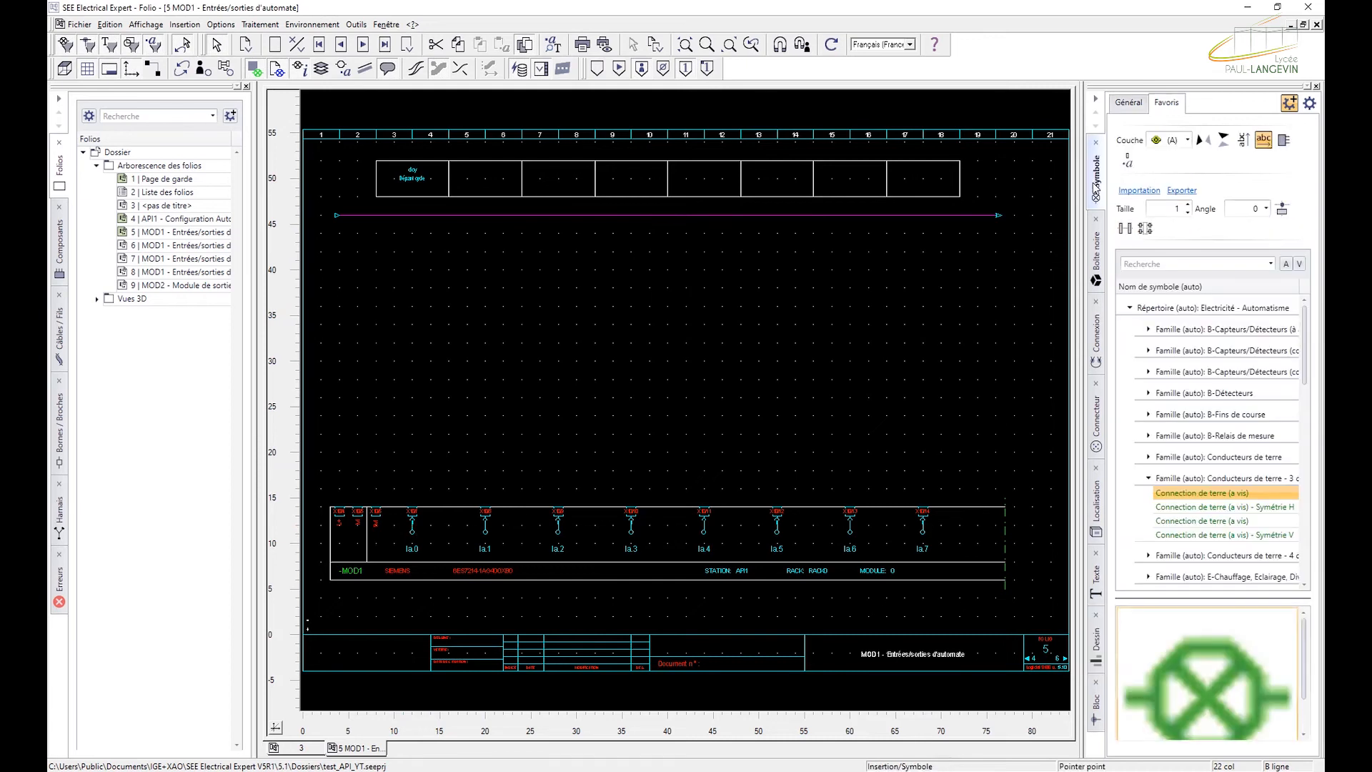
click(1172, 264)
text(pouss)
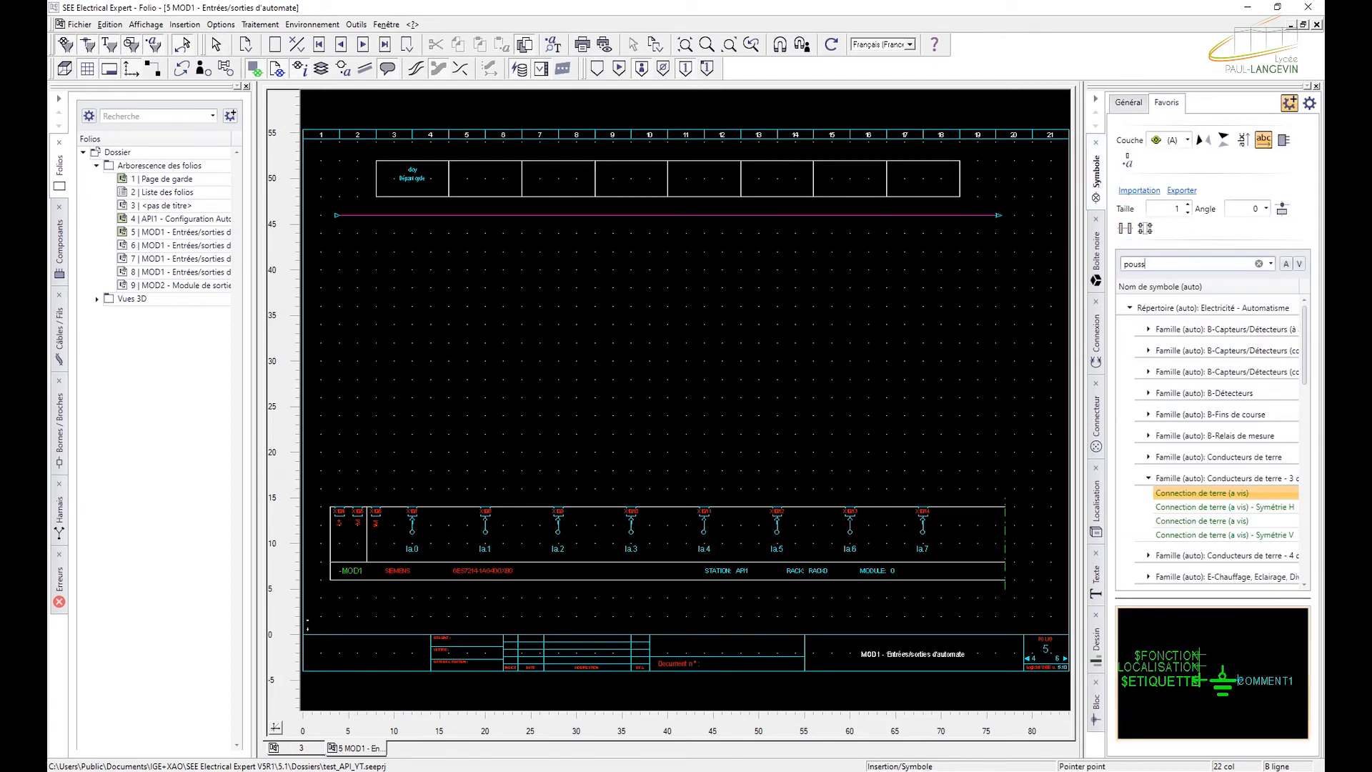
text(oir)
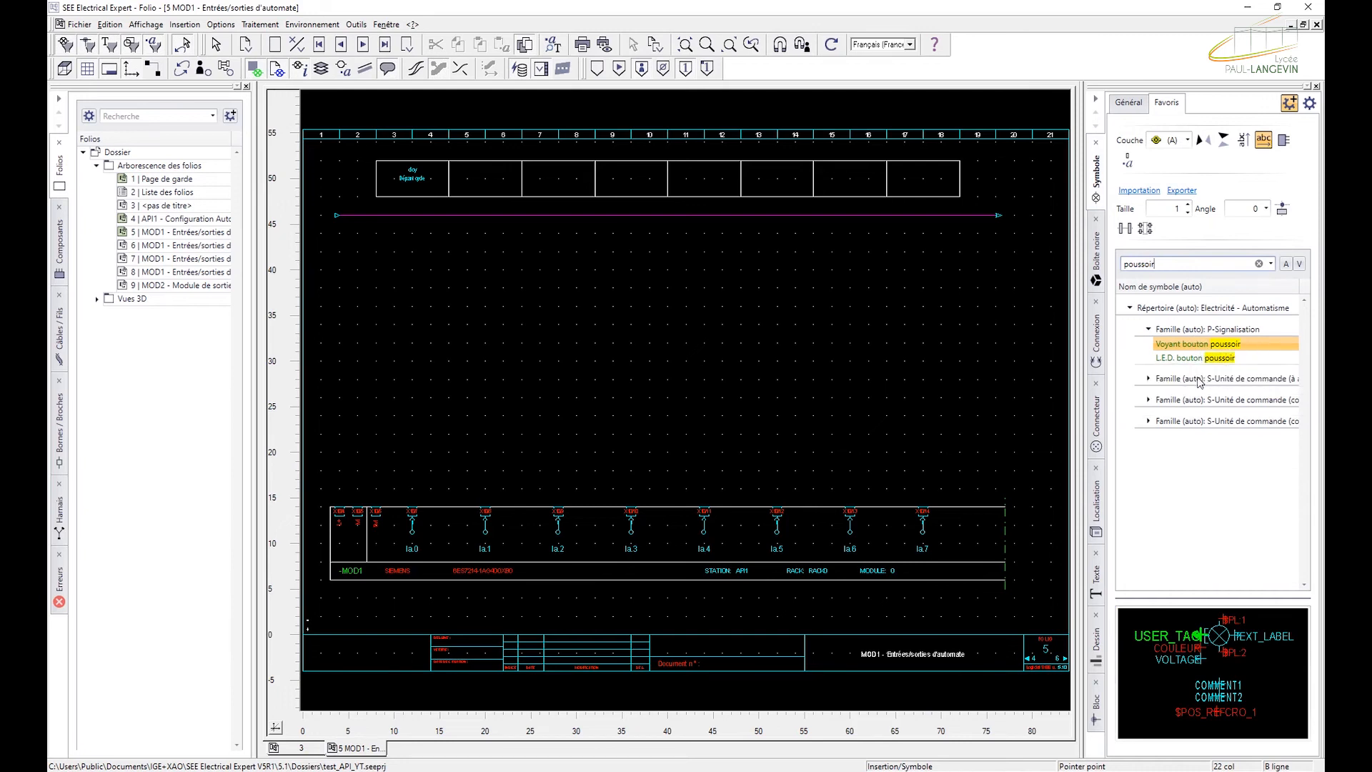
click(1198, 380)
click(1202, 404)
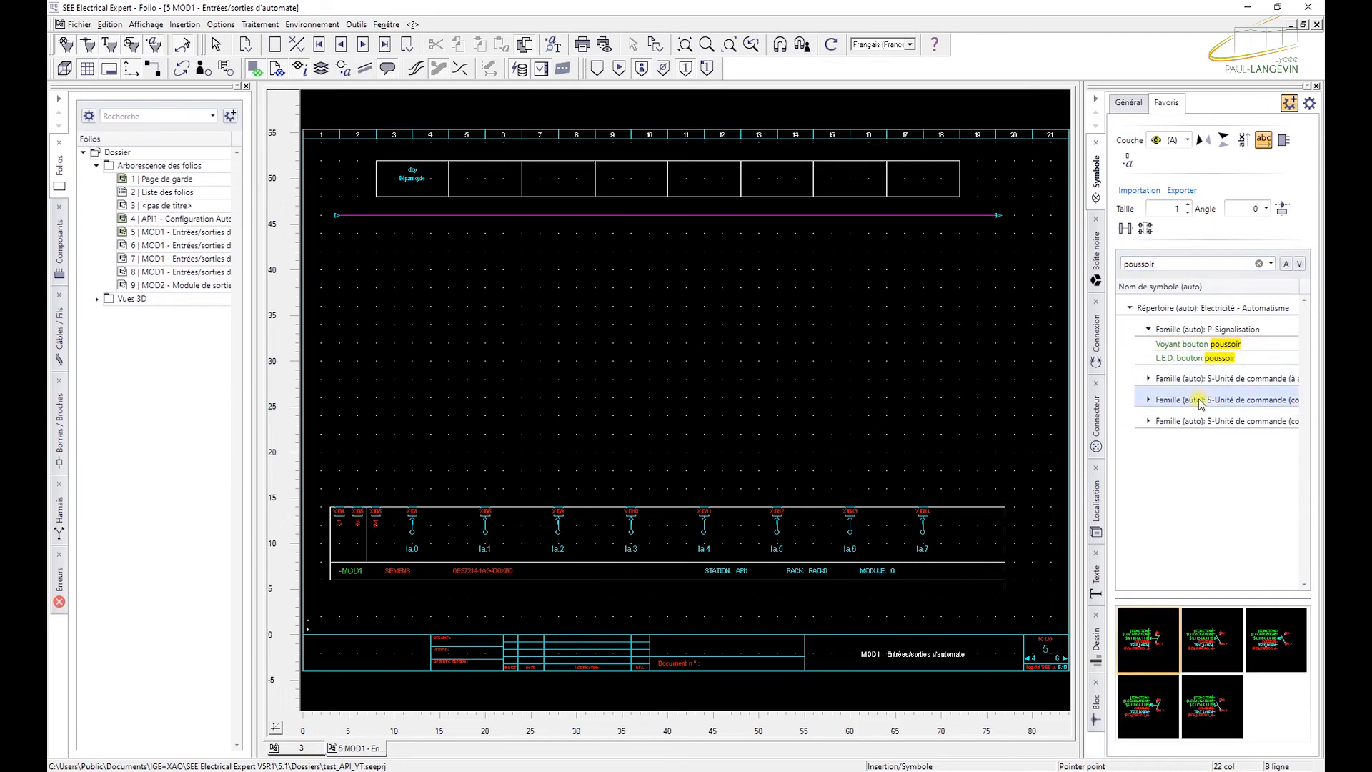
click(1212, 640)
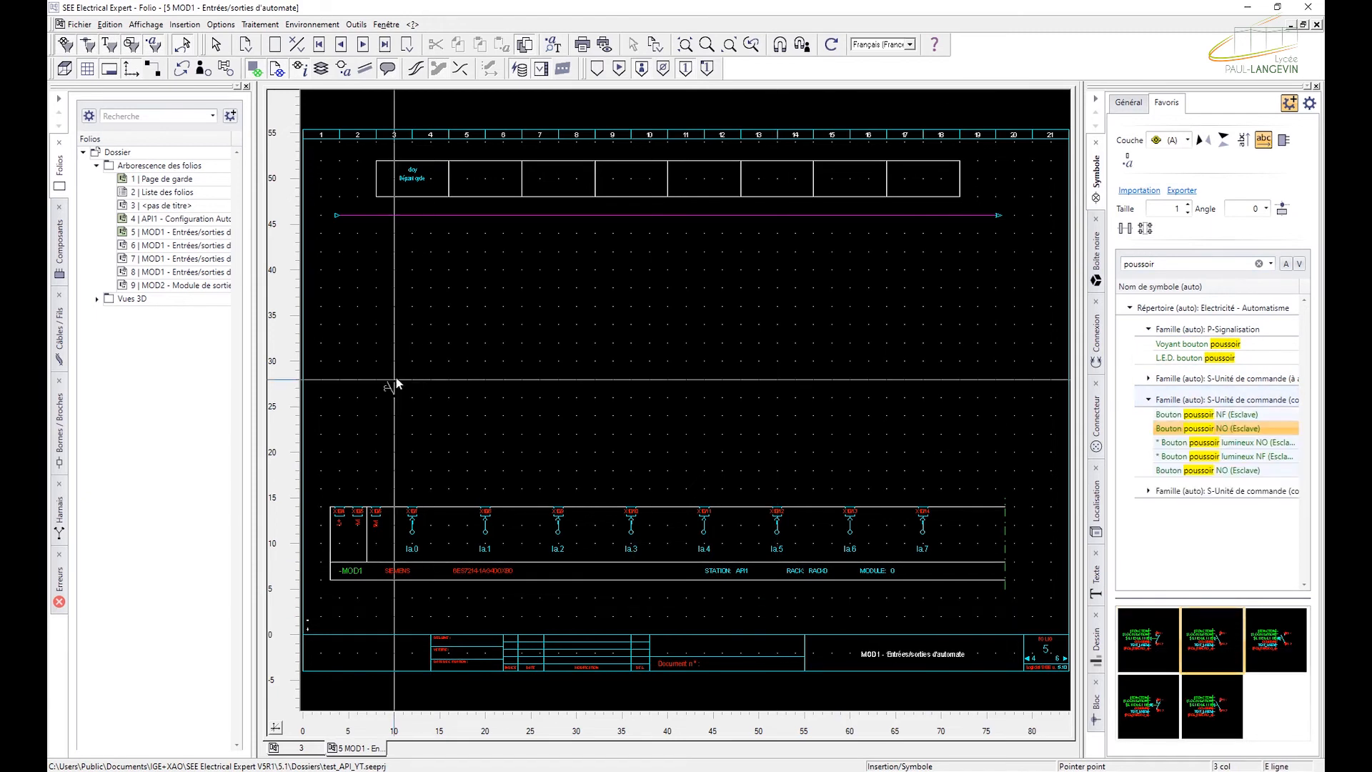
click(445, 350)
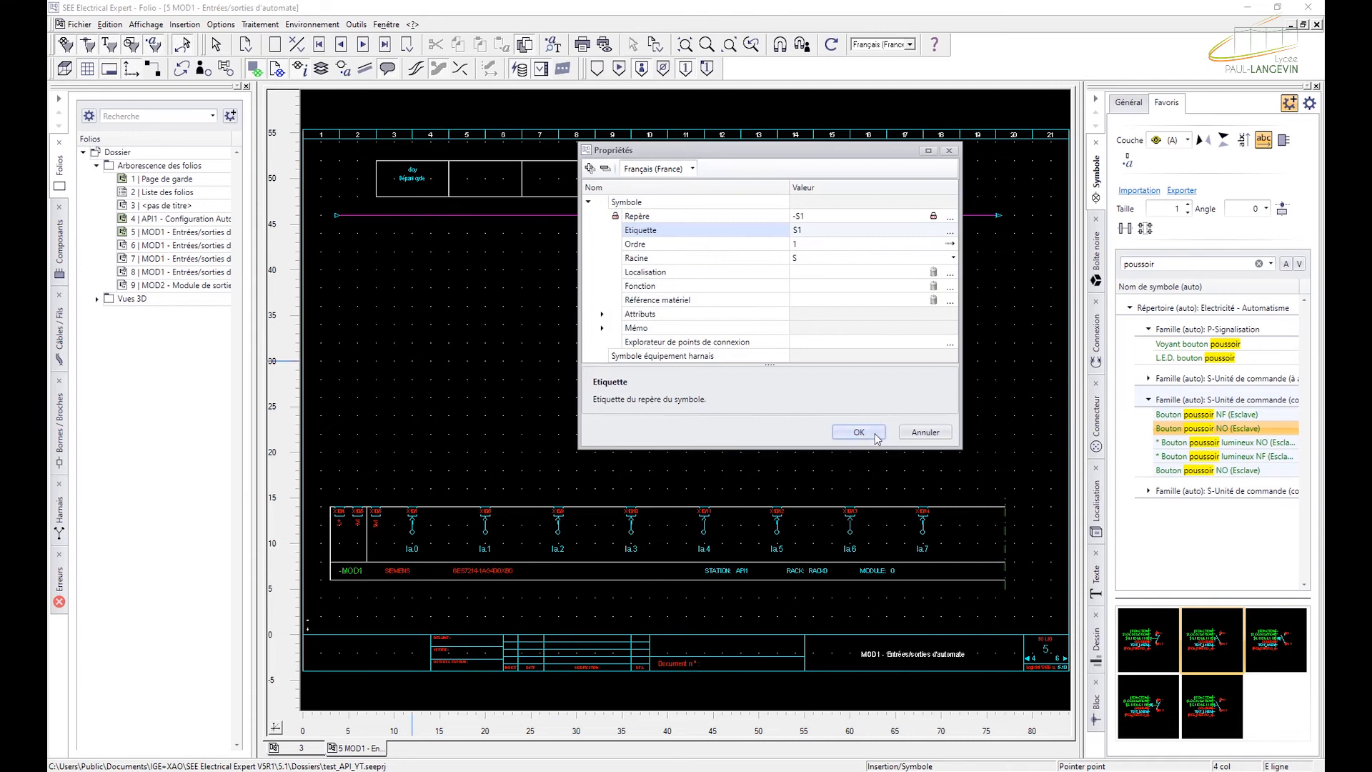
click(859, 433)
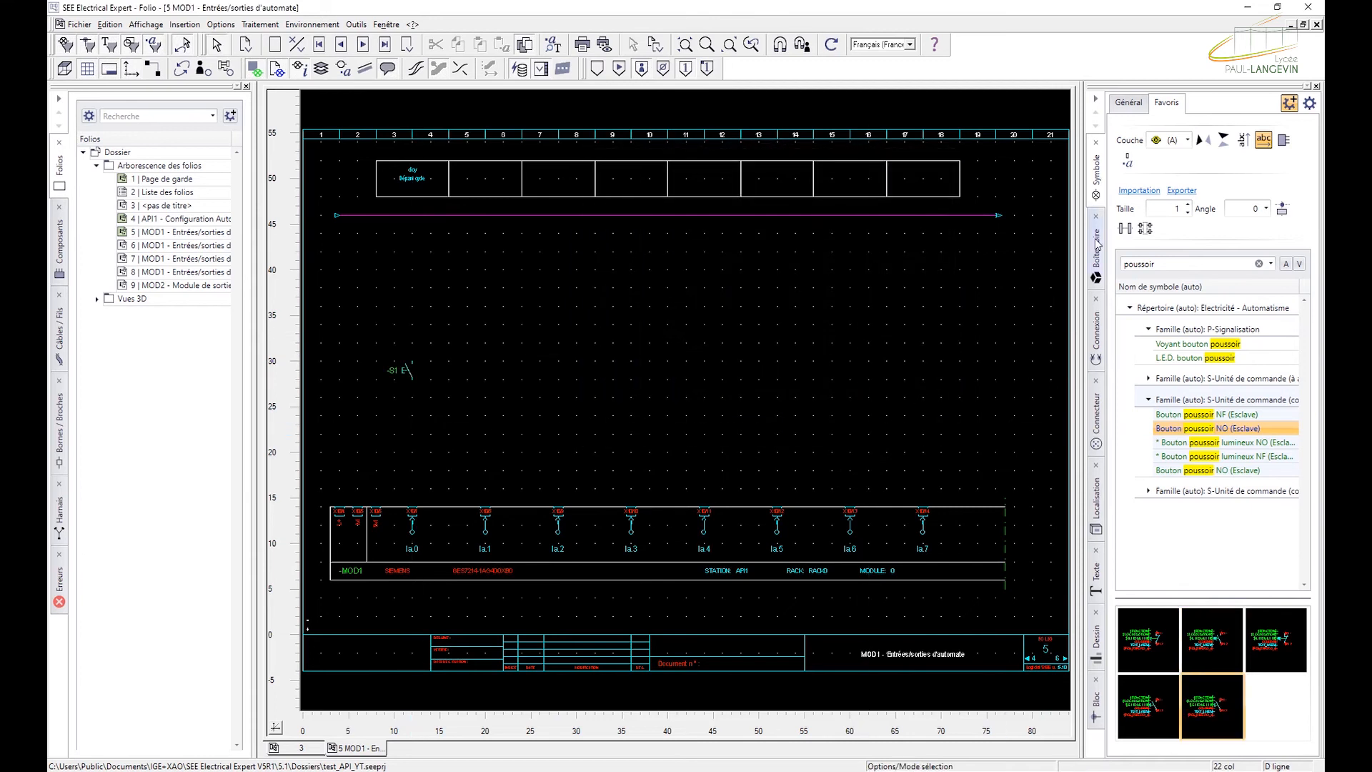
Step: Draw a COMMANDE<=50V connection from input Ia.0 through the push button up to the horizontal supply line
click(1097, 336)
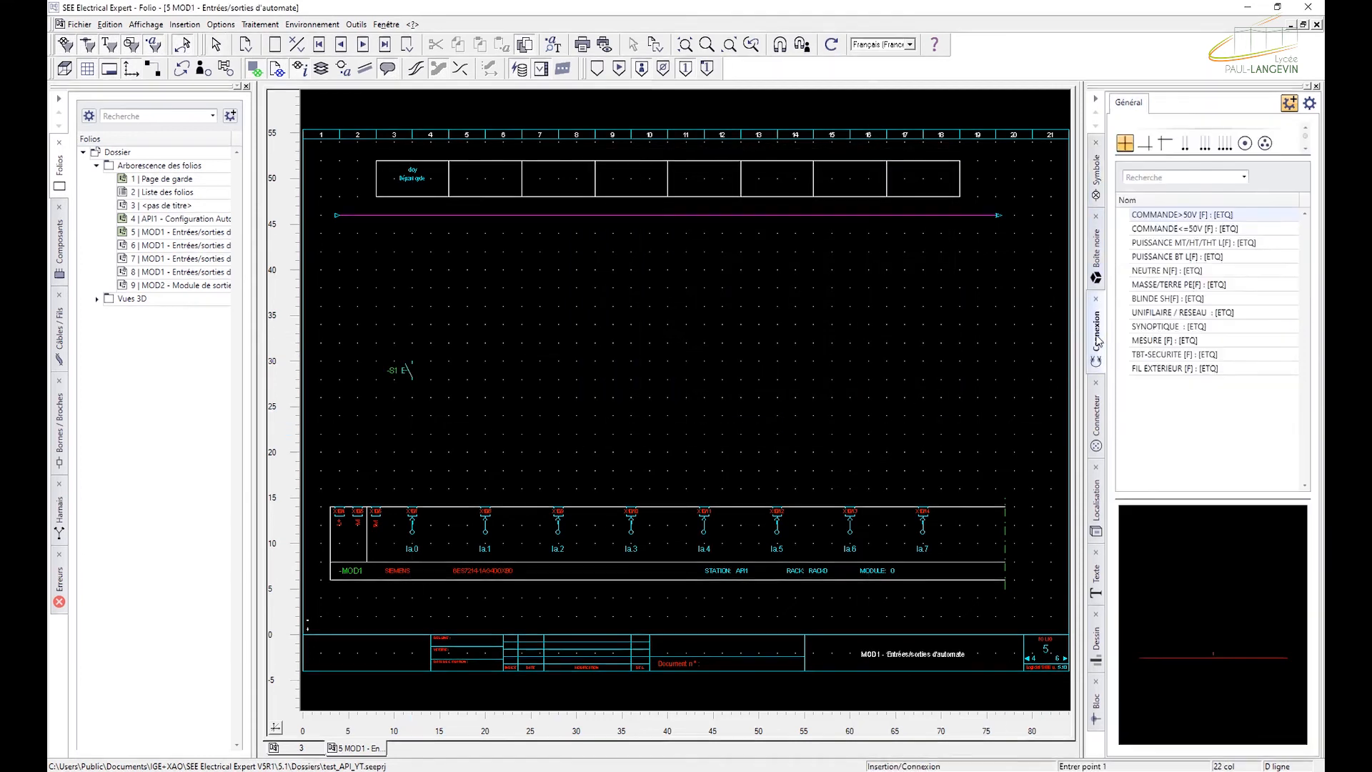
click(1170, 228)
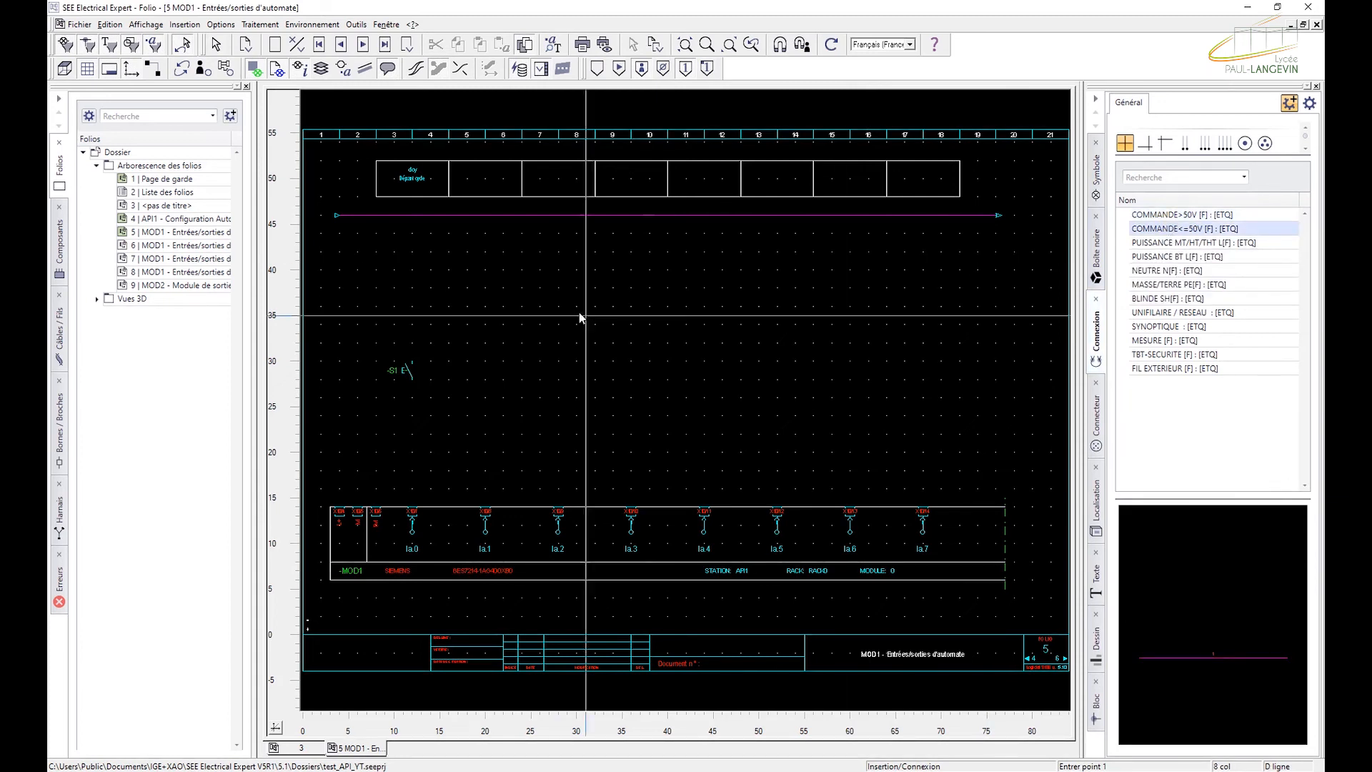
click(412, 505)
click(443, 215)
key(Escape)
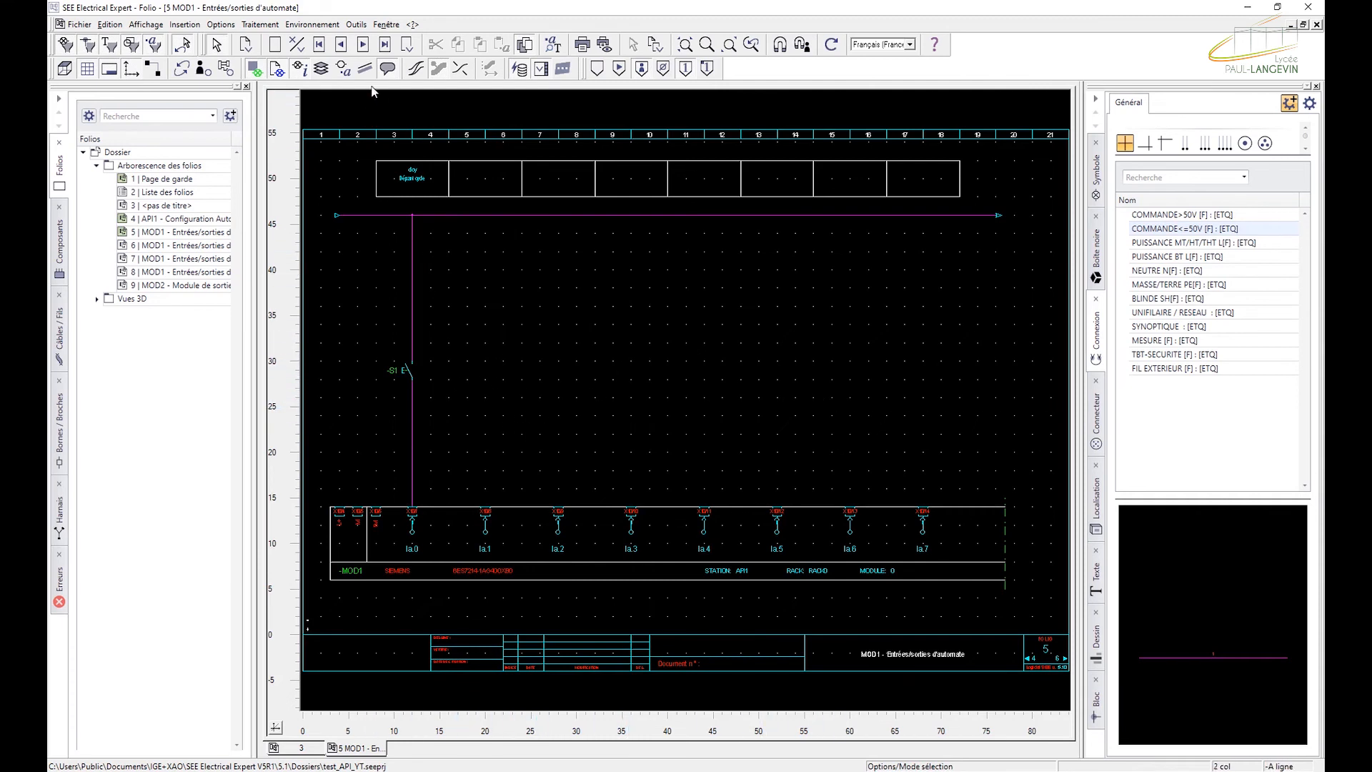
Step: Examine folios 6 to 9, covering MOD1's remaining input and output channels and MOD2's analog output terminals
click(363, 45)
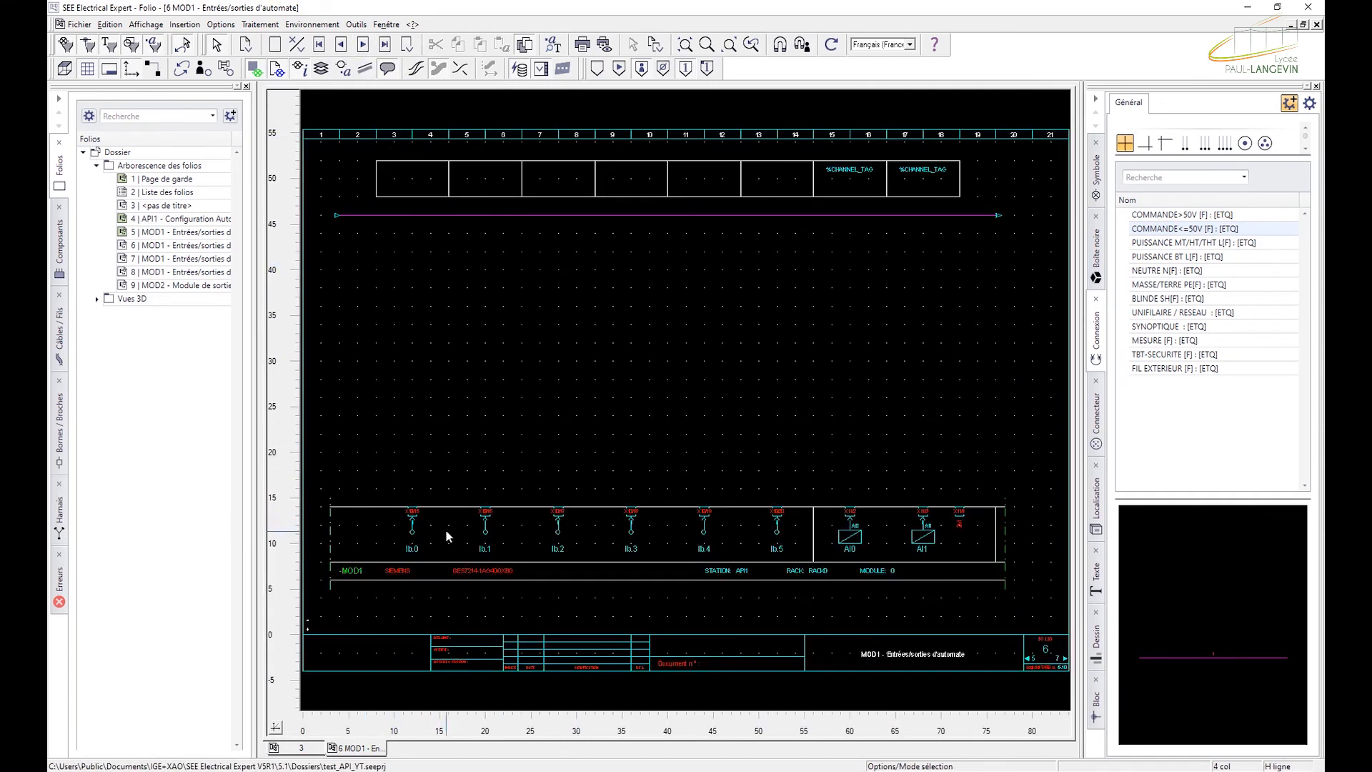
scroll(414, 522, up, 2)
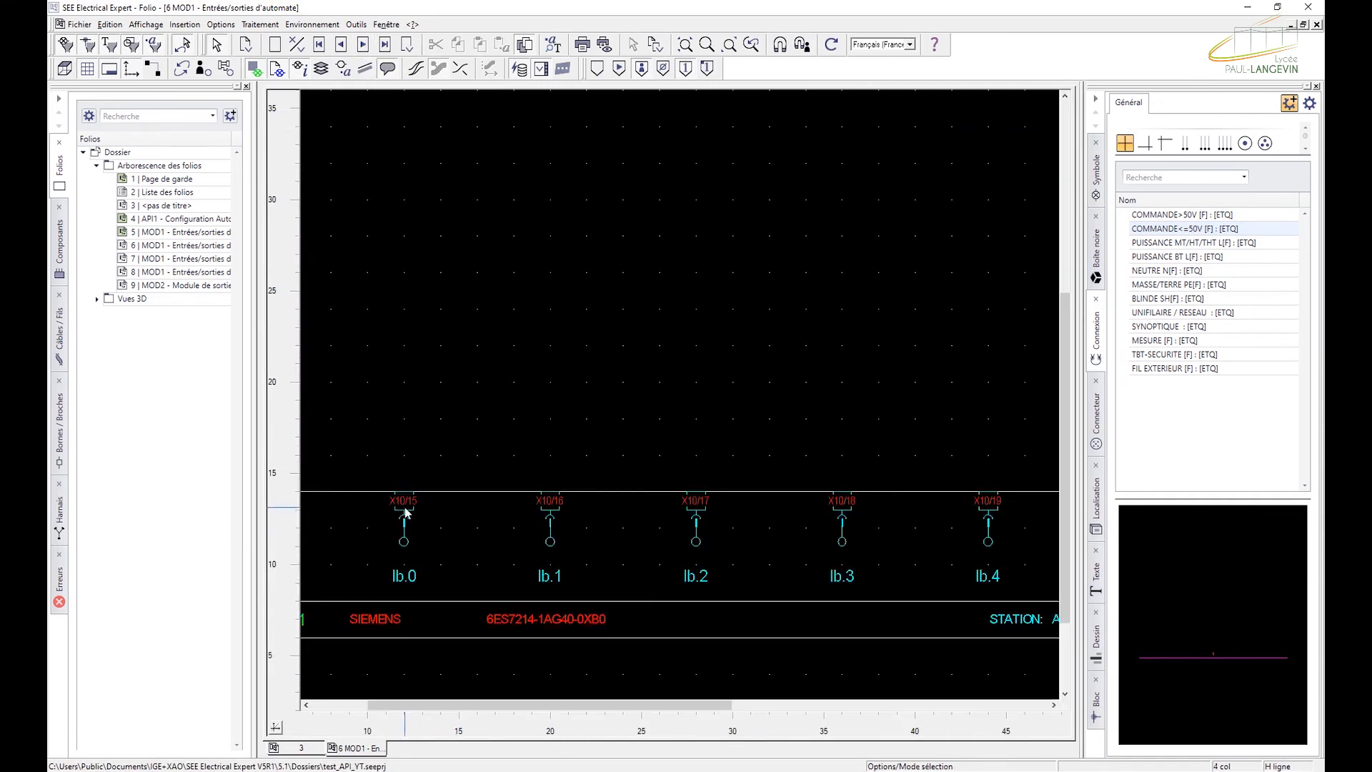
scroll(405, 512, down, 2)
scroll(851, 535, up, 2)
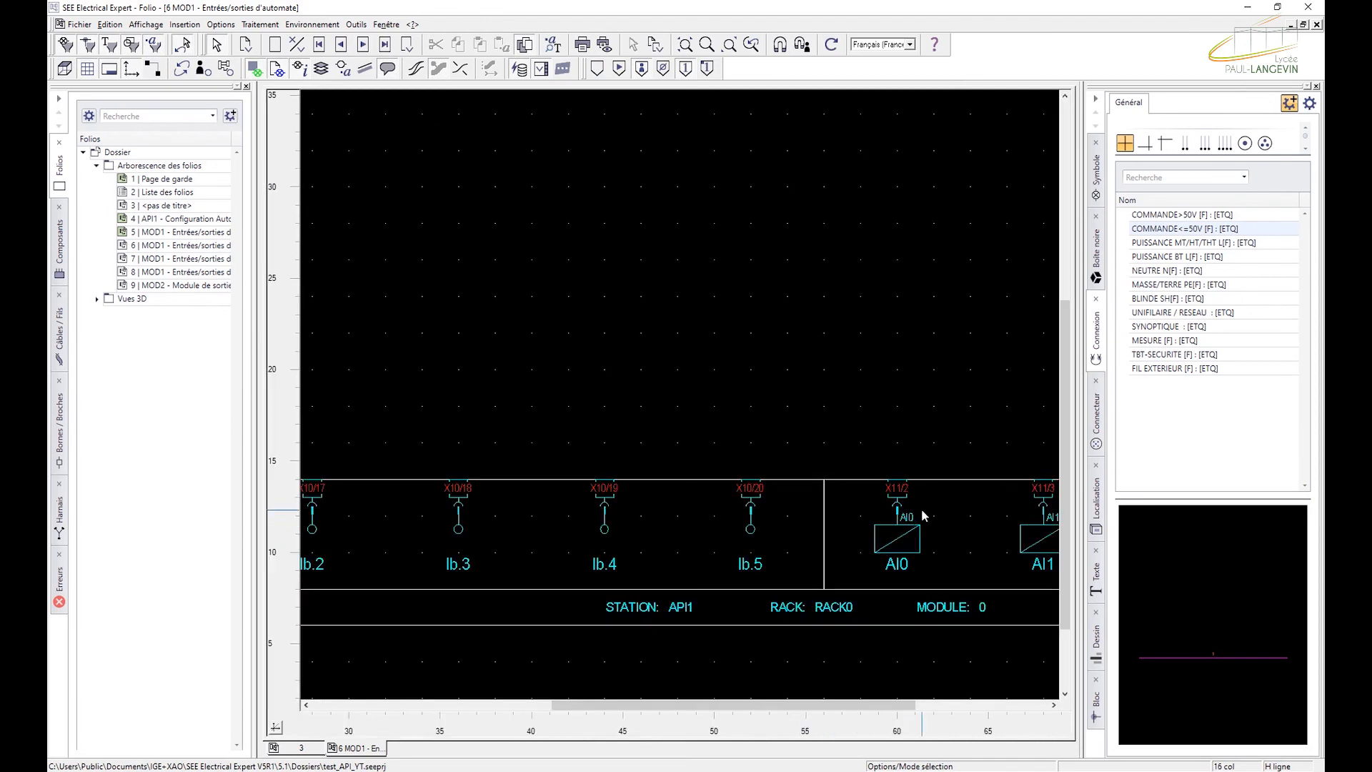
scroll(897, 521, down, 2)
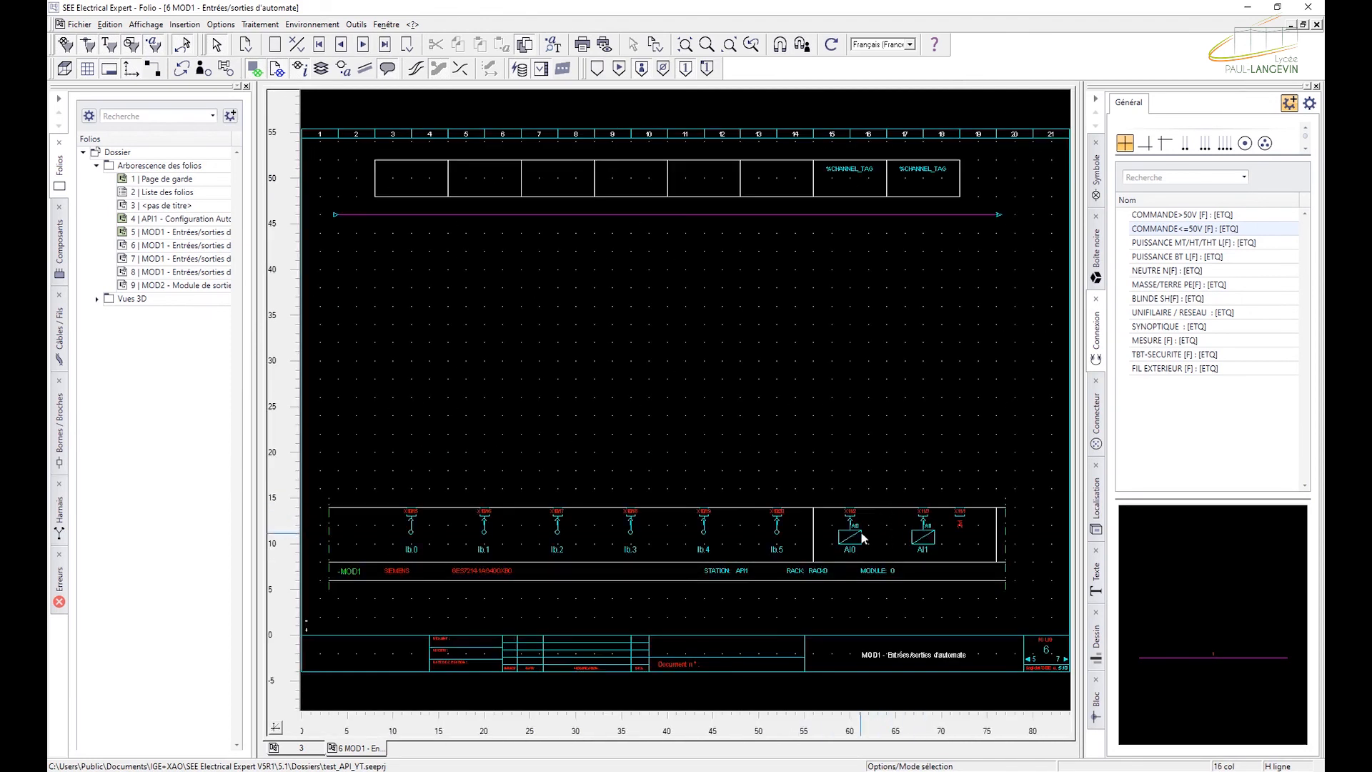
click(363, 44)
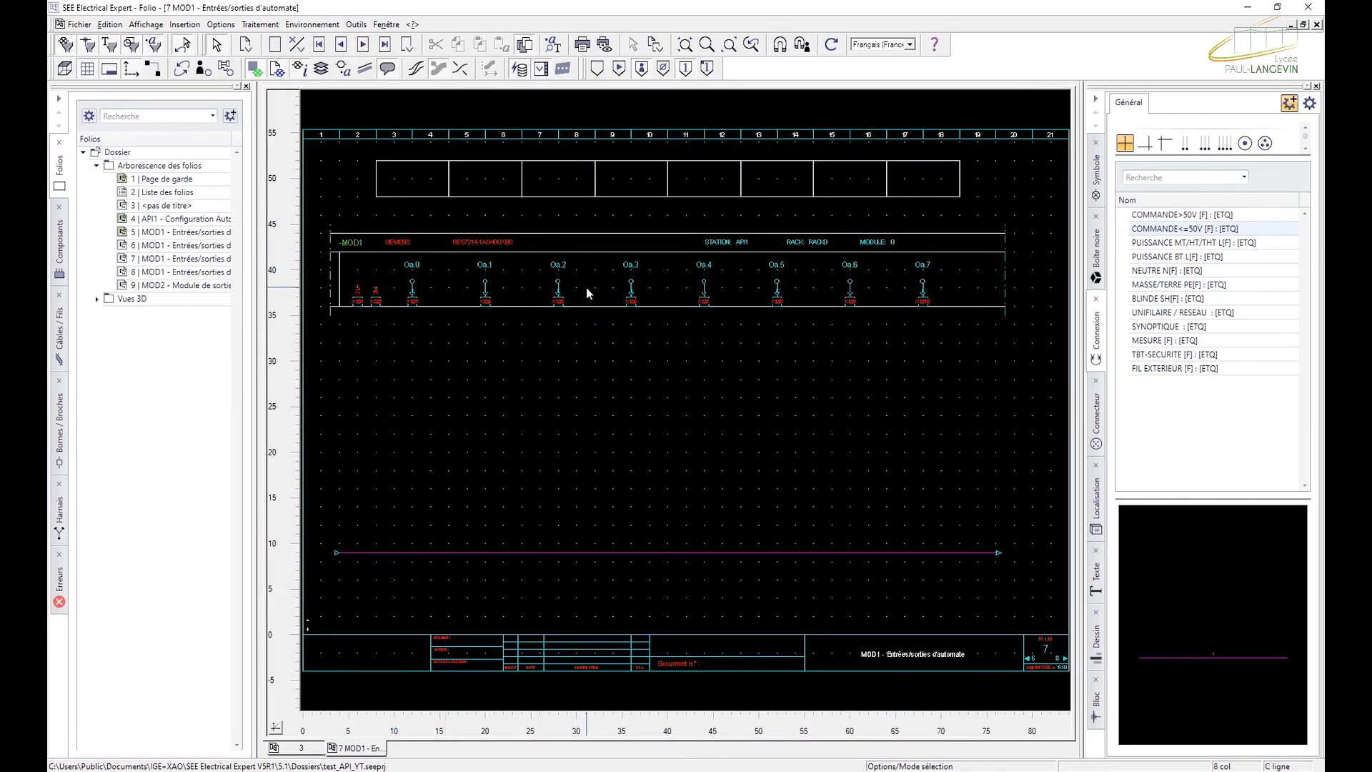
click(365, 47)
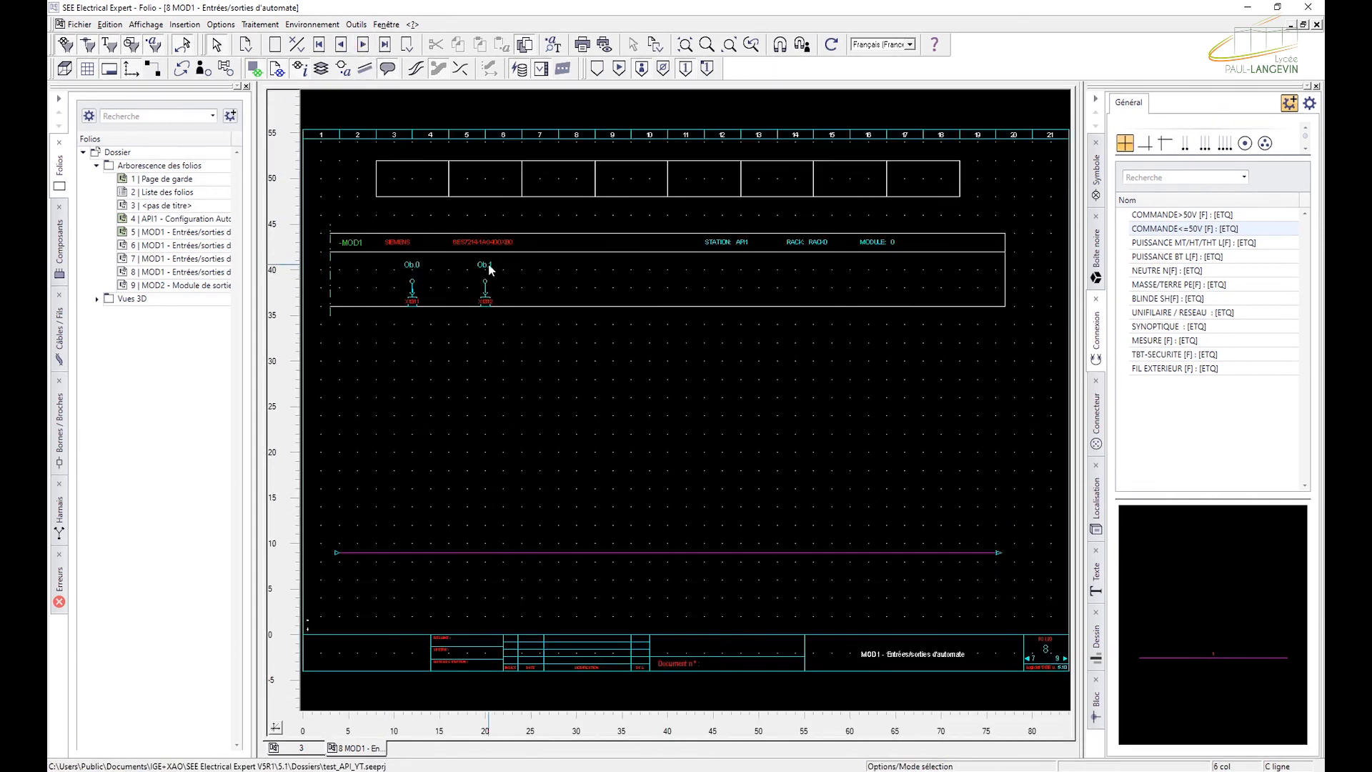
click(362, 47)
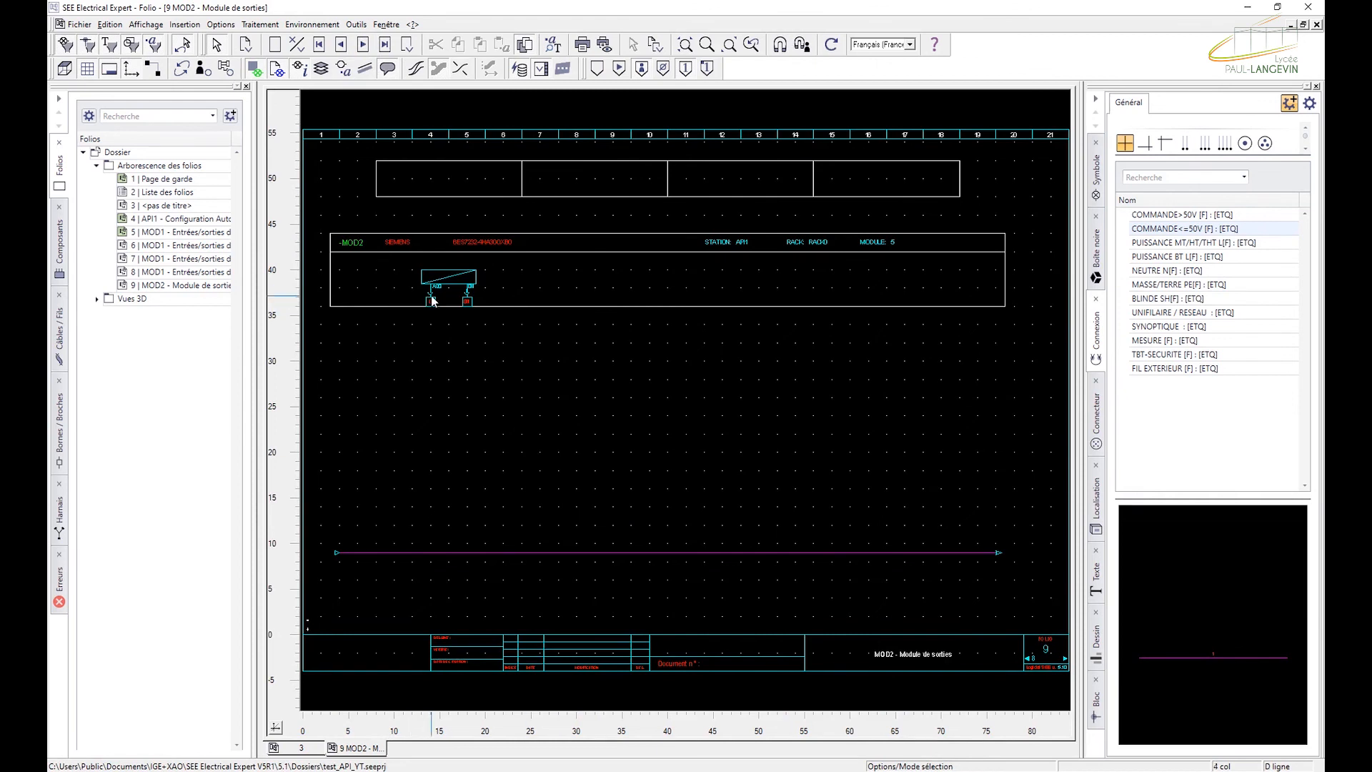
mouse_move(432, 301)
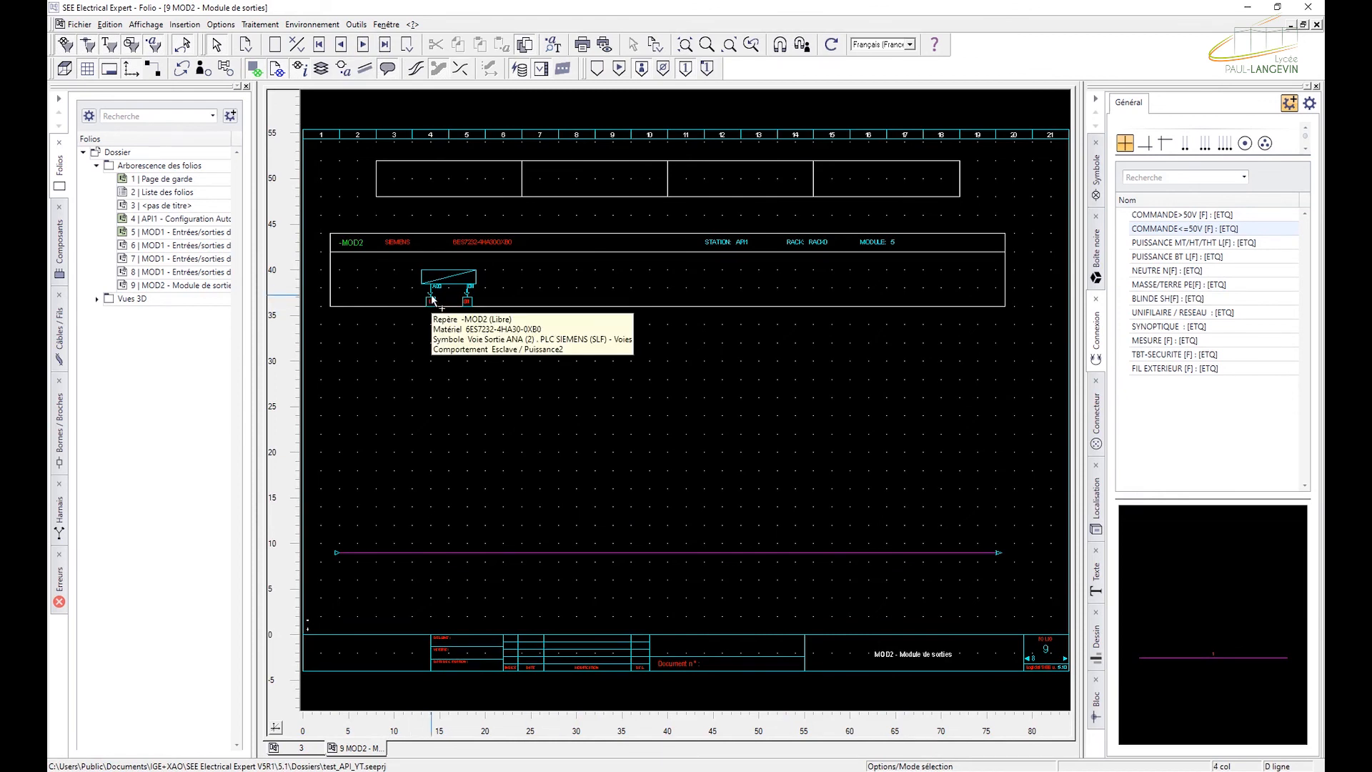
scroll(433, 302, up, 3)
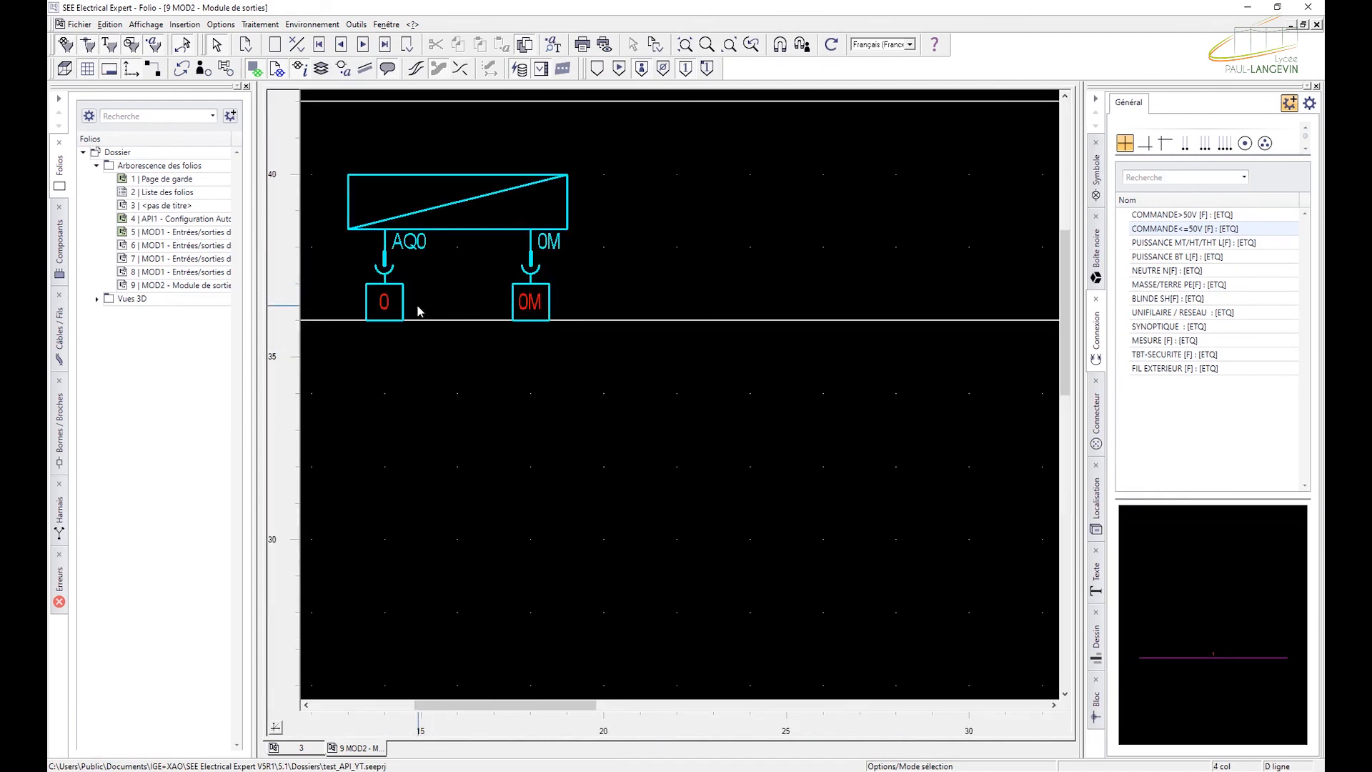
scroll(529, 307, down, 3)
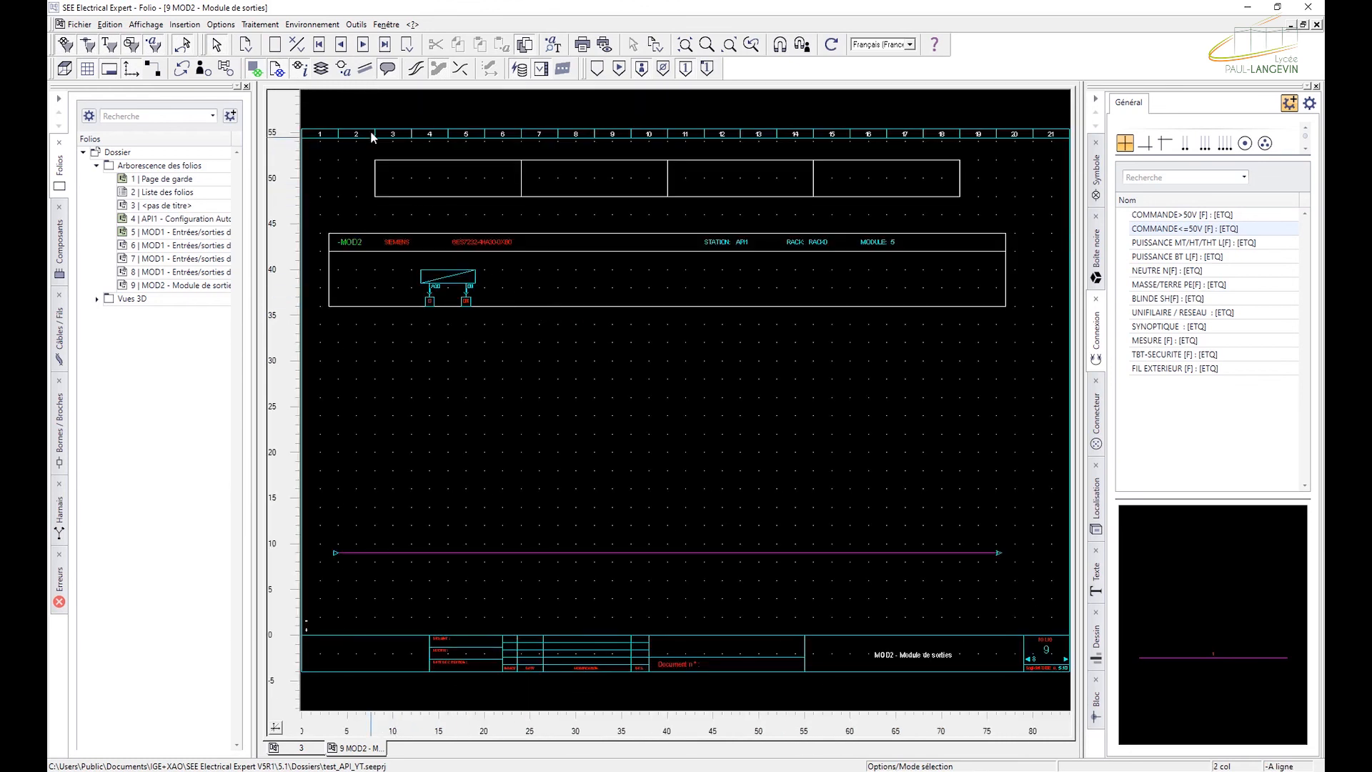